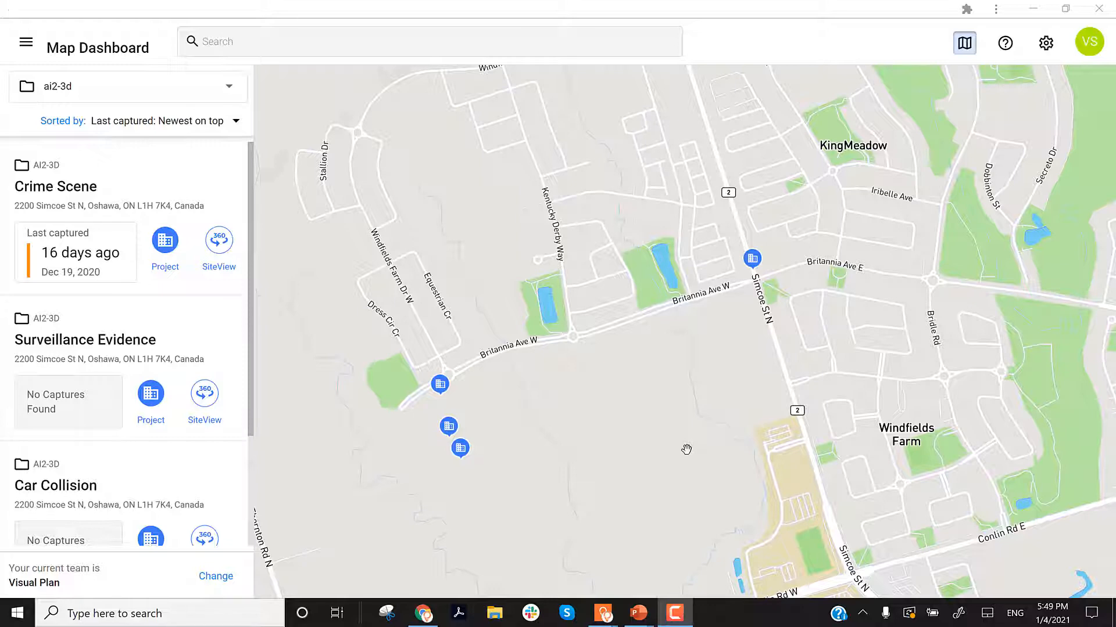
Examine the project locations on the dashboard map and look through the project list of the ai2-3d folder.
scroll(651, 394, up, 2)
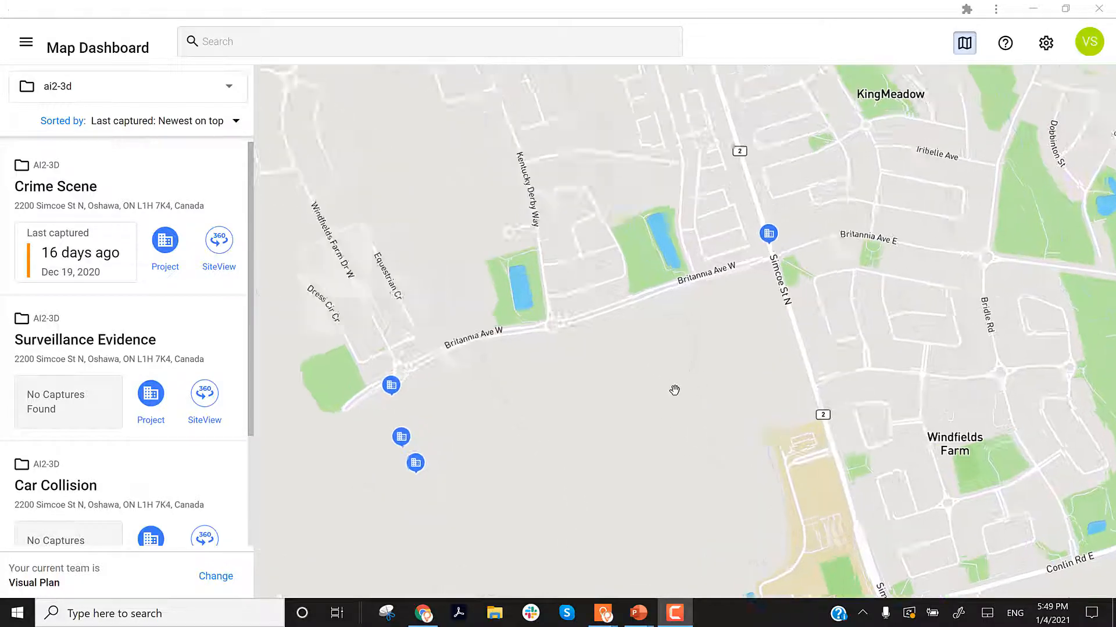
scroll(674, 391, down, 2)
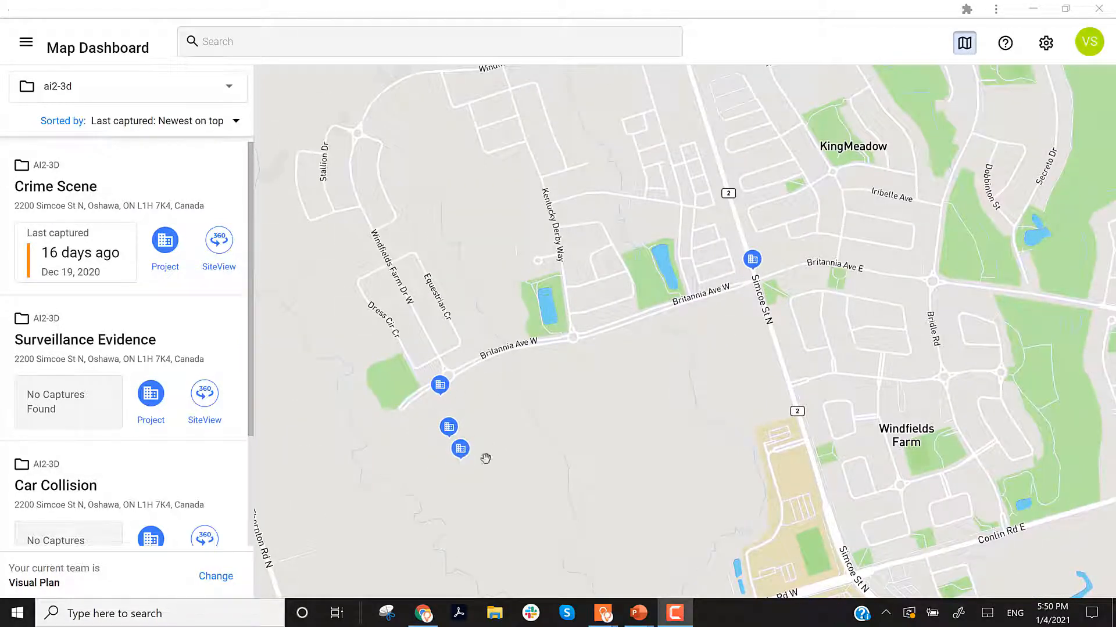
drag(574, 448, 643, 419)
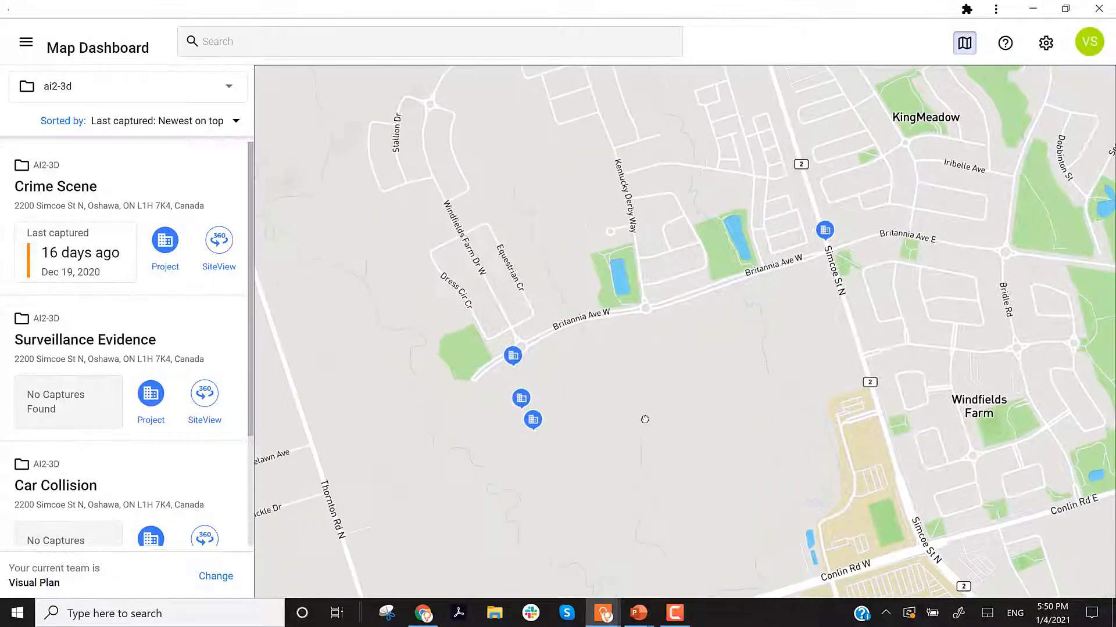
scroll(64, 459, down, 3)
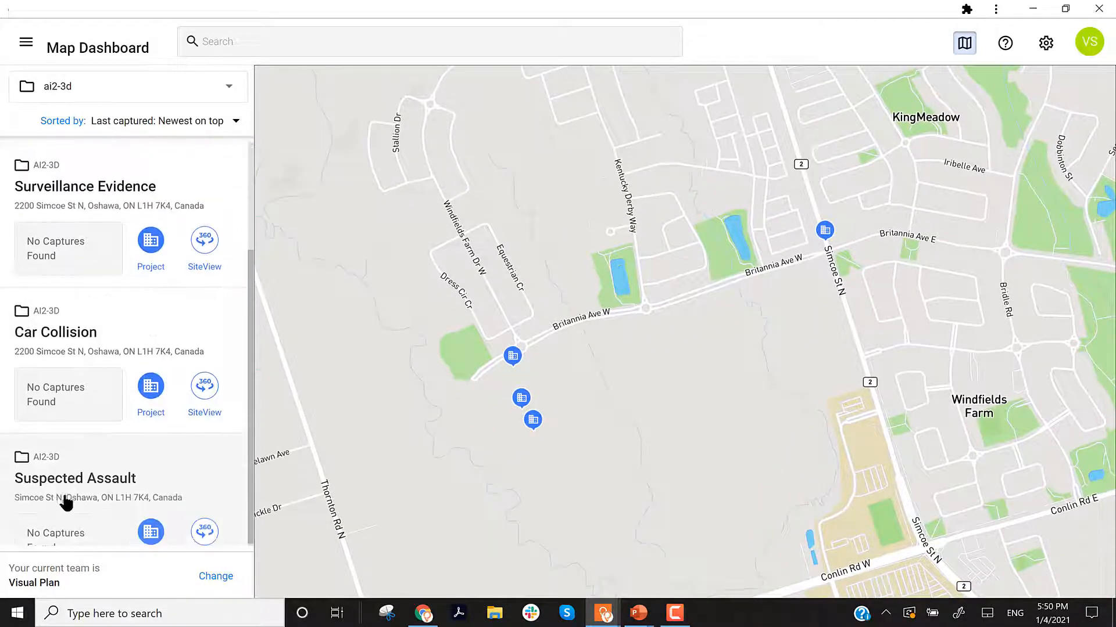
scroll(64, 498, up, 3)
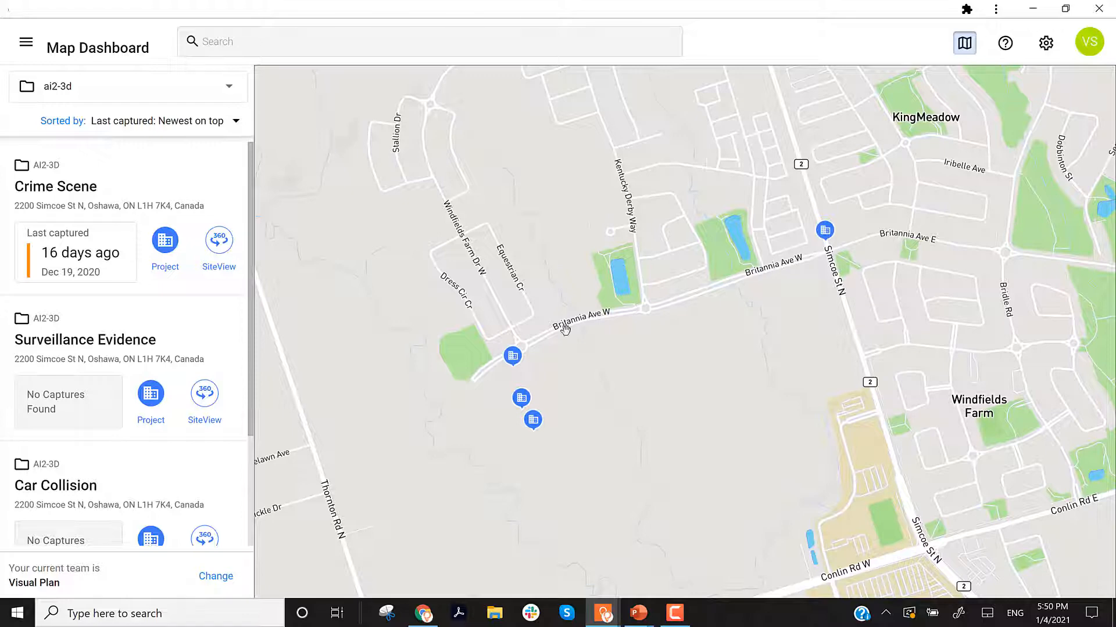
scroll(494, 366, up, 5)
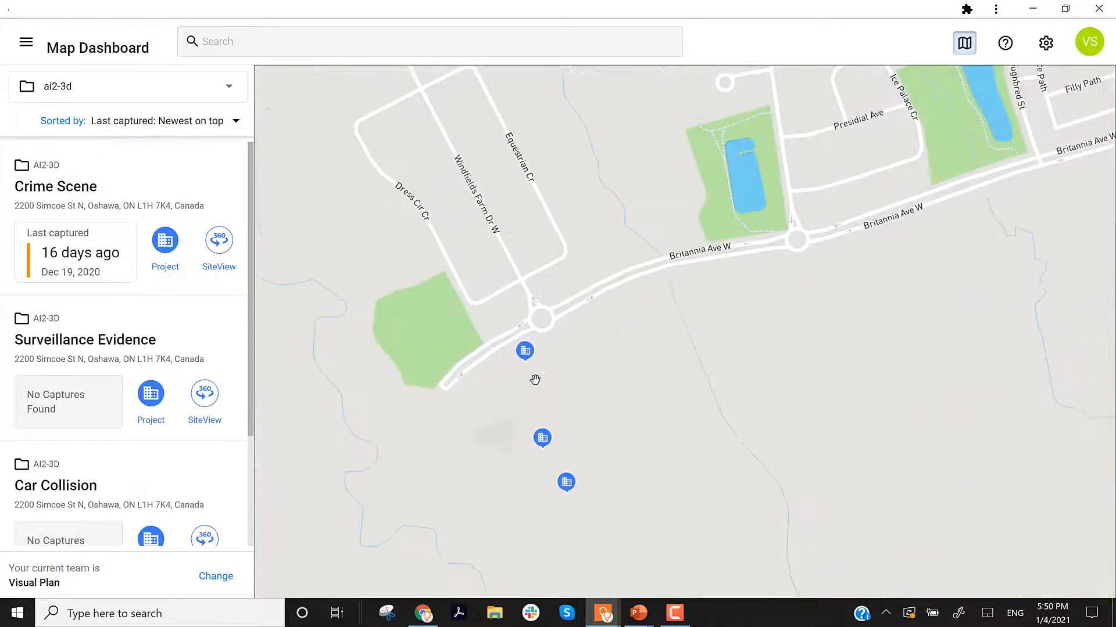
scroll(535, 379, up, 2)
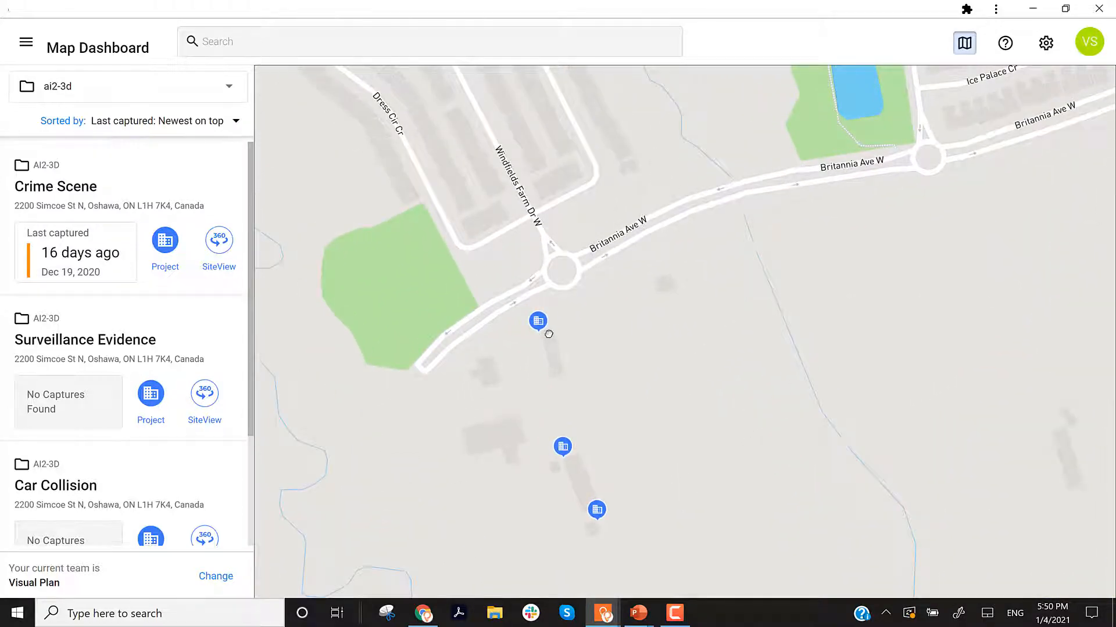
drag(548, 334, 542, 310)
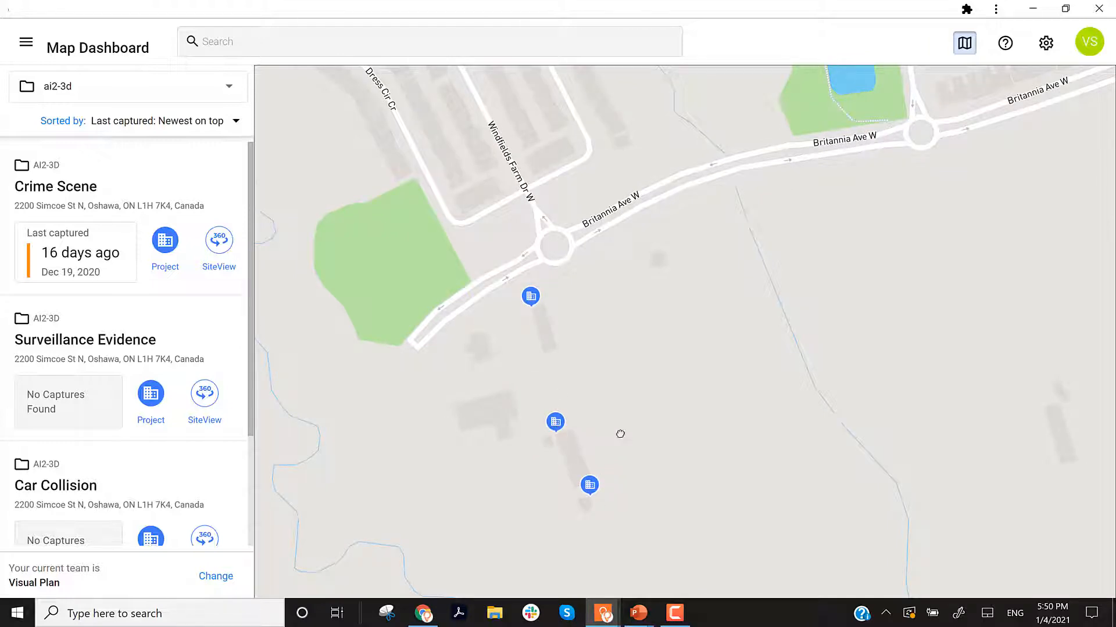
scroll(541, 393, up, 3)
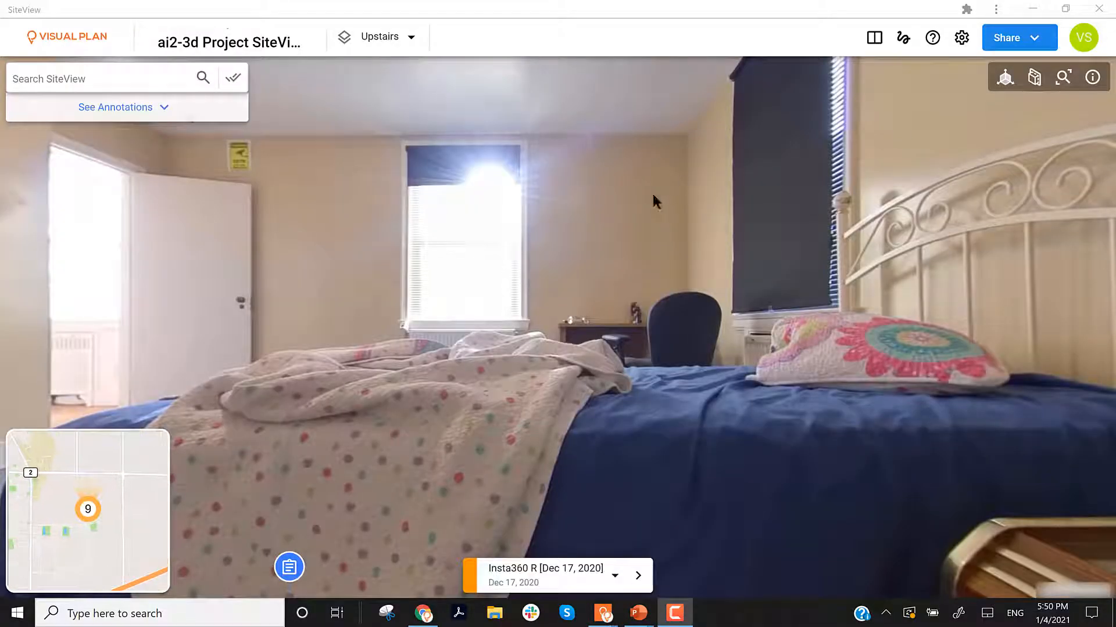
Enlarge the mini map into a side-by-side split with the 360 view and switch it to satellite imagery.
mouse_move(165, 428)
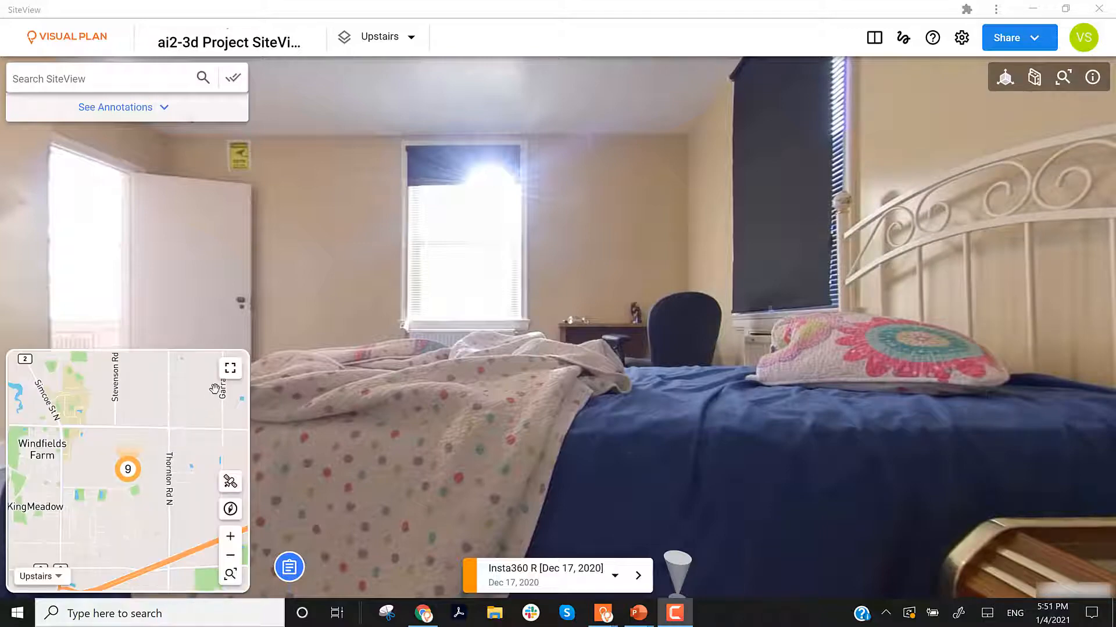
click(230, 371)
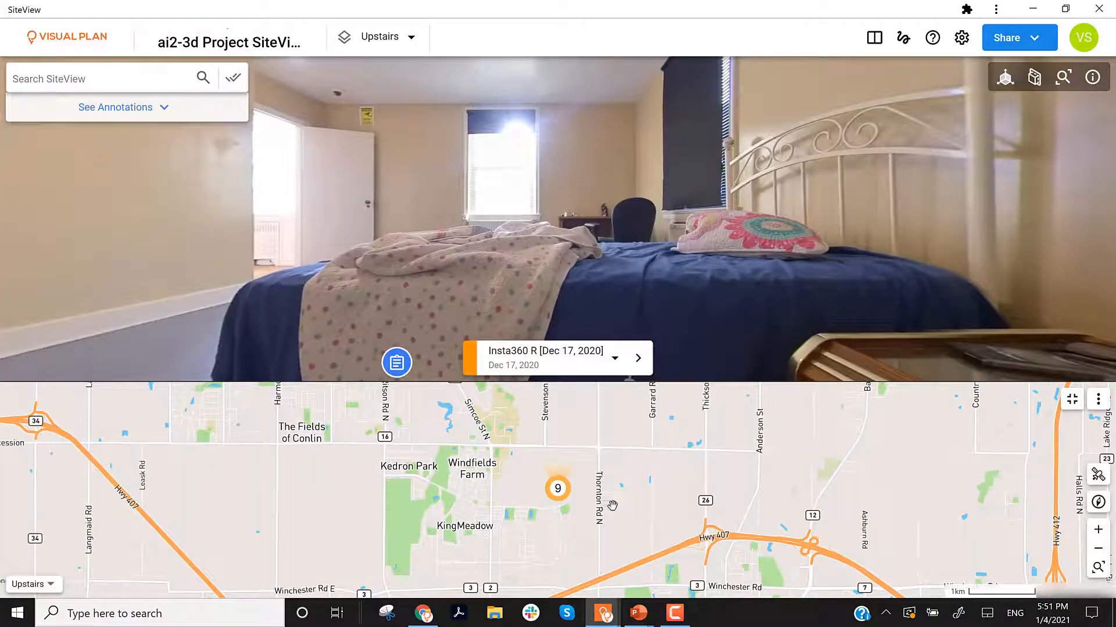
click(1098, 399)
click(1094, 443)
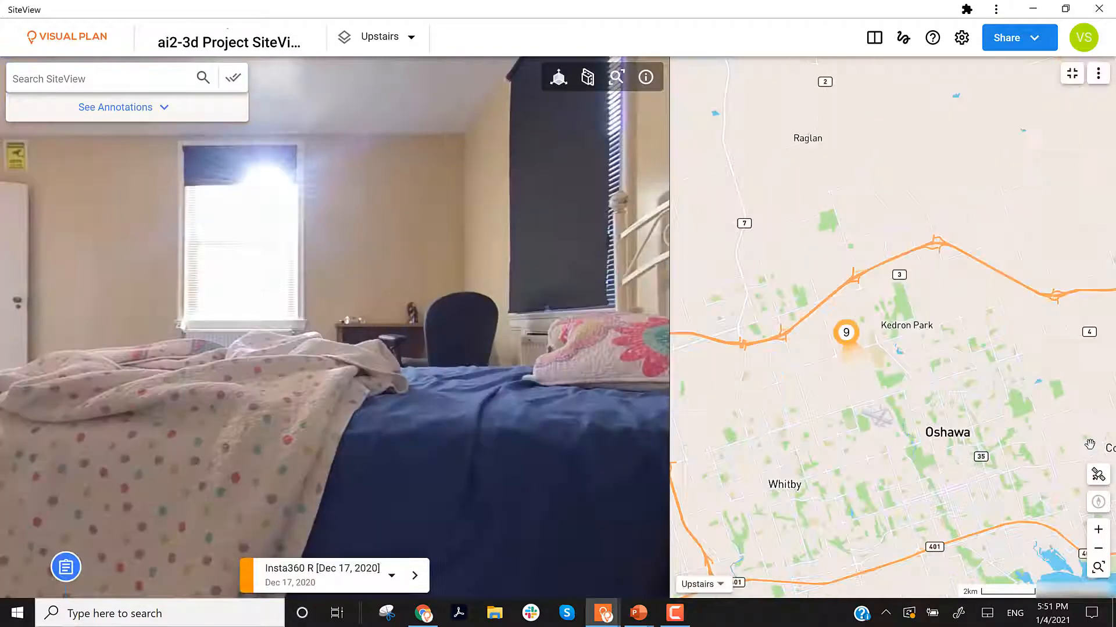
click(1096, 481)
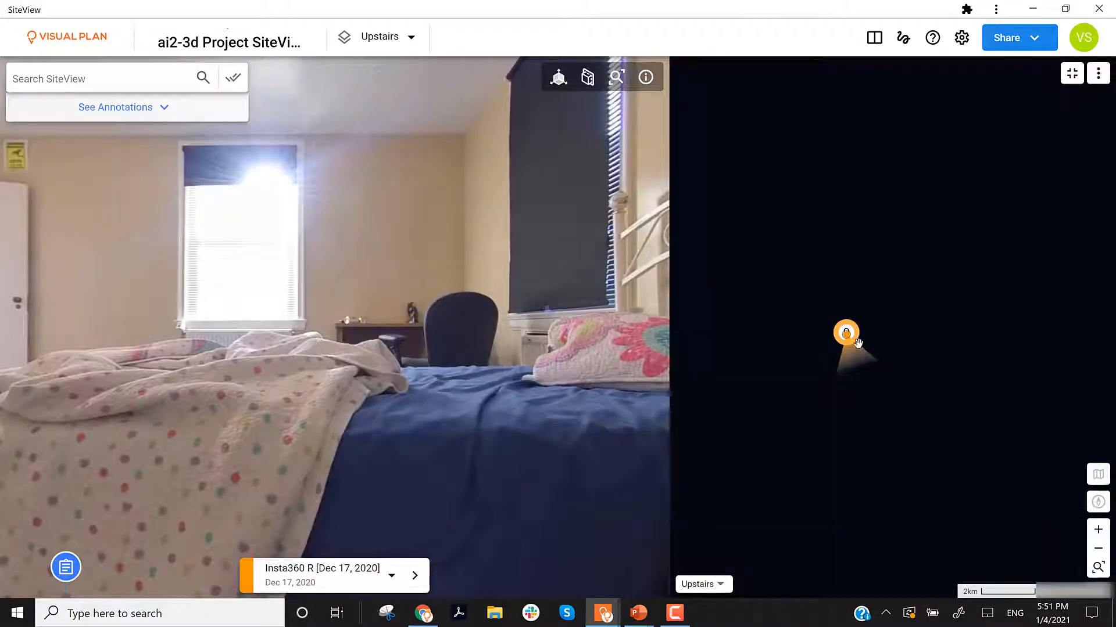
Inspect the Upstairs floor plan overlay on the satellite map up close, then shrink the map back to its mini view.
scroll(858, 343, up, 5)
drag(807, 341, 954, 446)
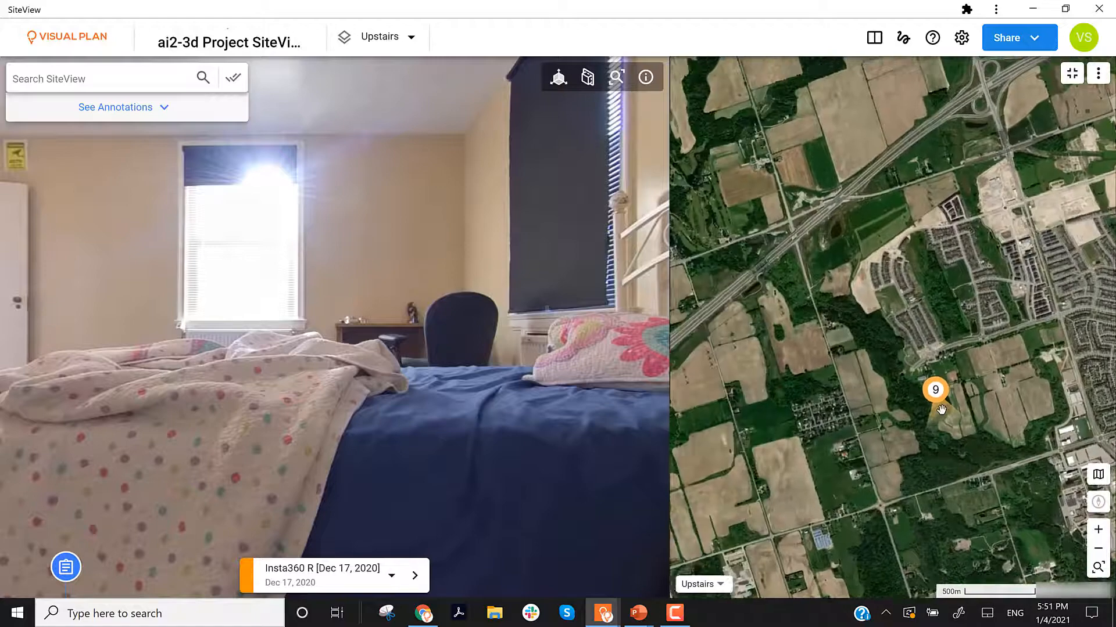
scroll(941, 410, up, 10)
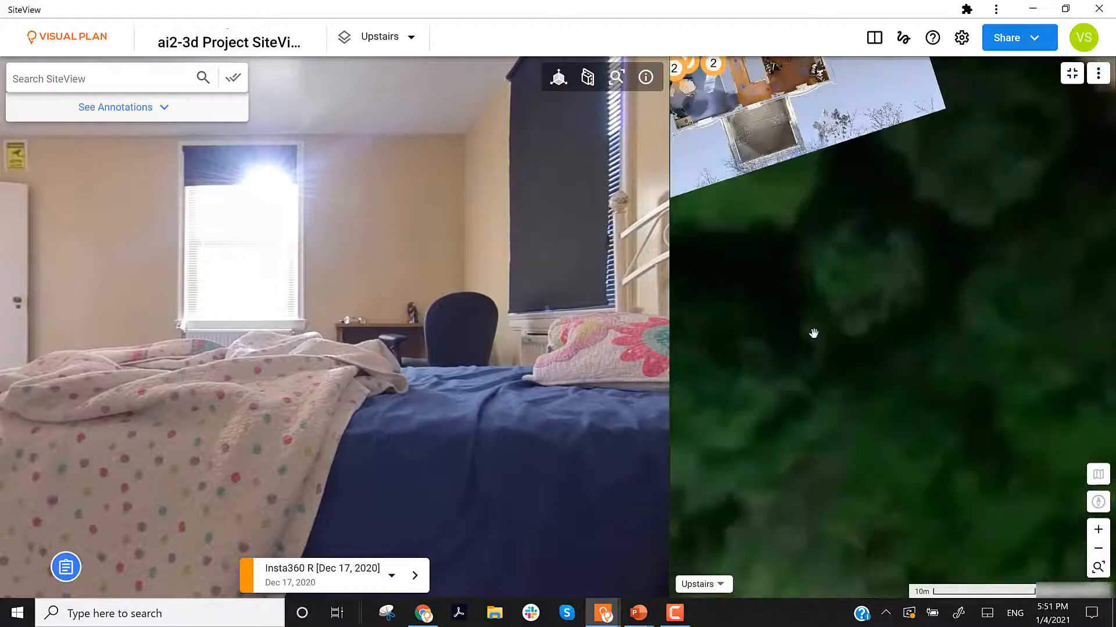
drag(814, 334, 971, 567)
drag(901, 371, 929, 489)
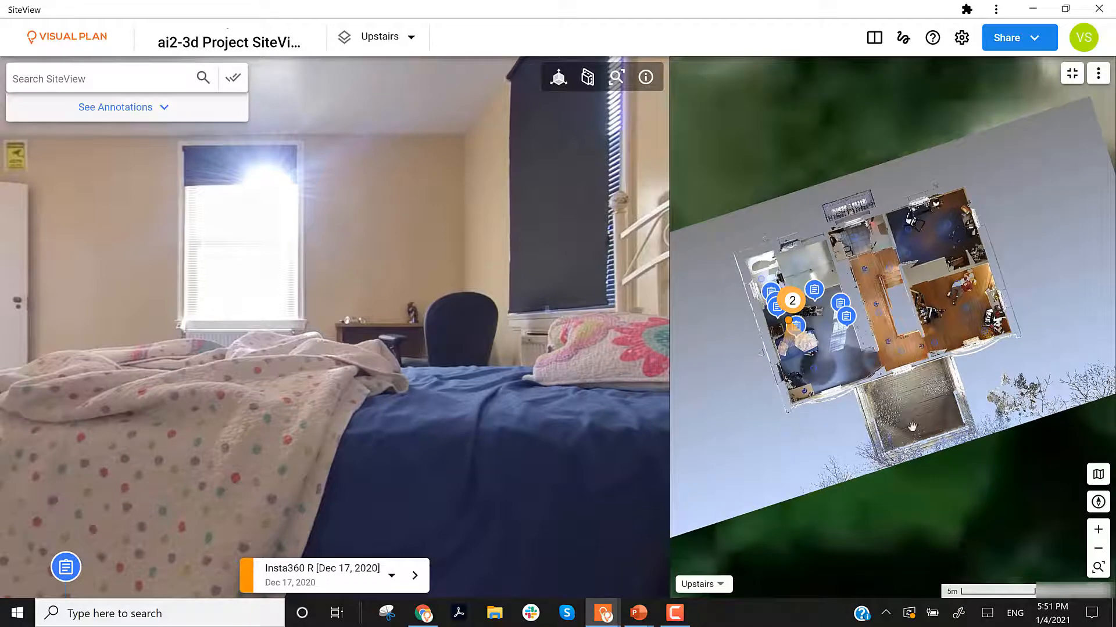
scroll(894, 305, down, 2)
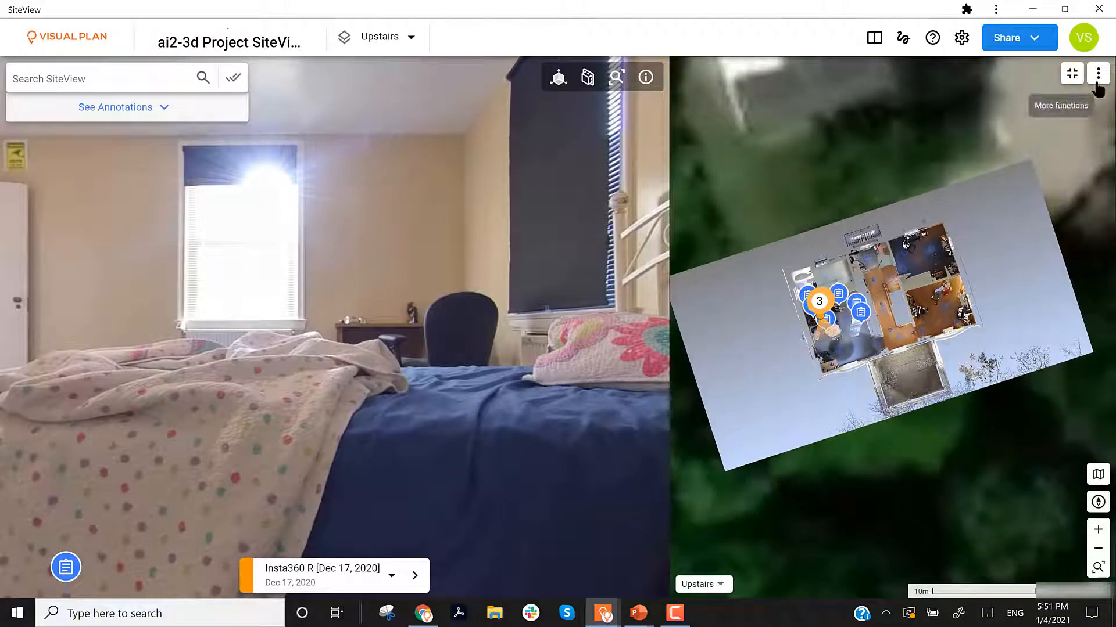
click(1076, 83)
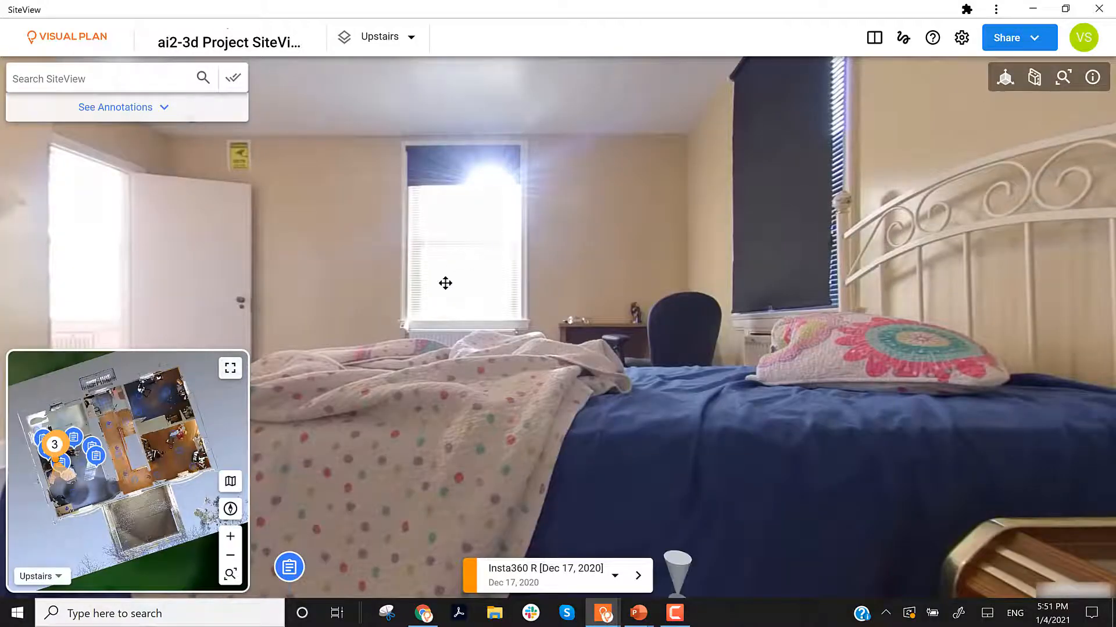
Look around the room at the body and numbered evidence markers, and review the items of the Evidence group in the annotations list.
drag(444, 281, 906, 189)
mouse_move(523, 348)
mouse_down()
mouse_move(581, 441)
mouse_move(334, 356)
mouse_move(331, 344)
mouse_move(480, 313)
mouse_move(581, 323)
mouse_up()
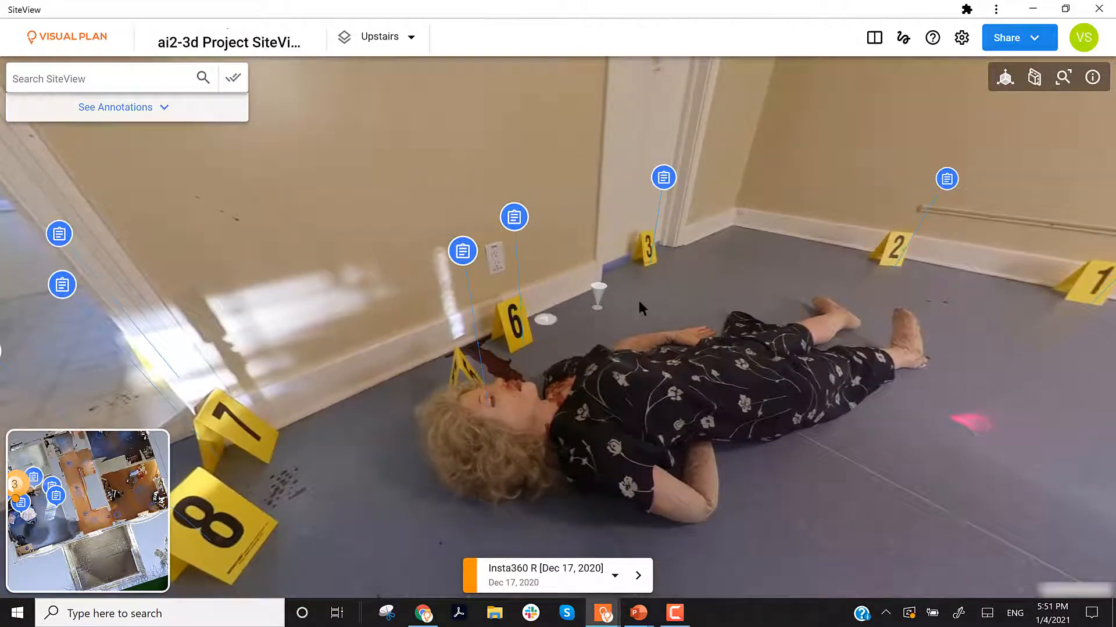
drag(722, 283, 818, 321)
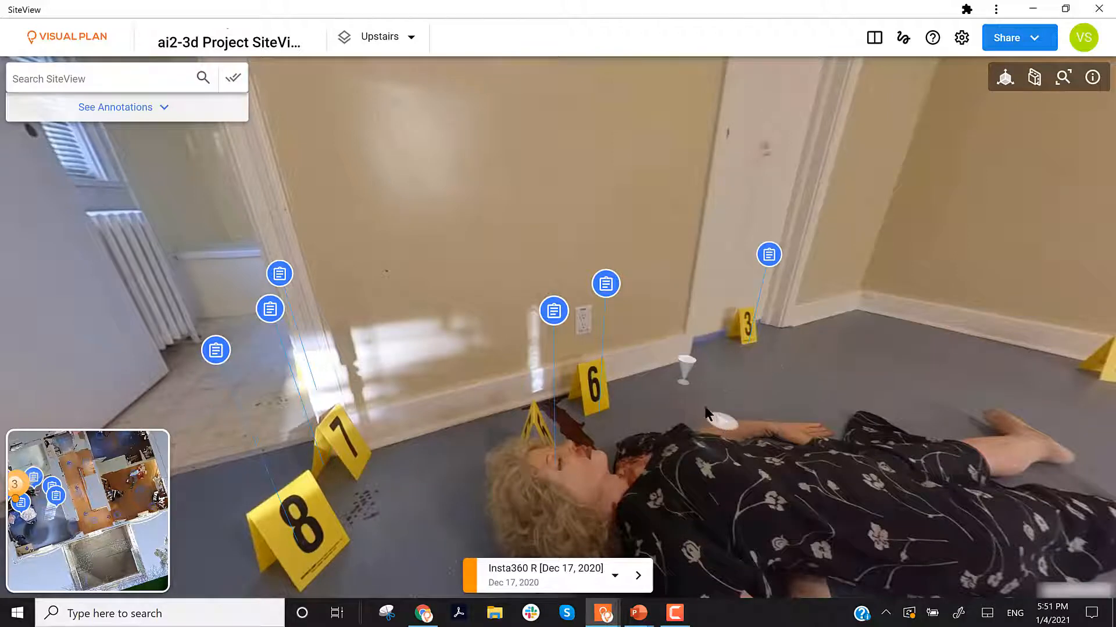
drag(707, 401, 776, 406)
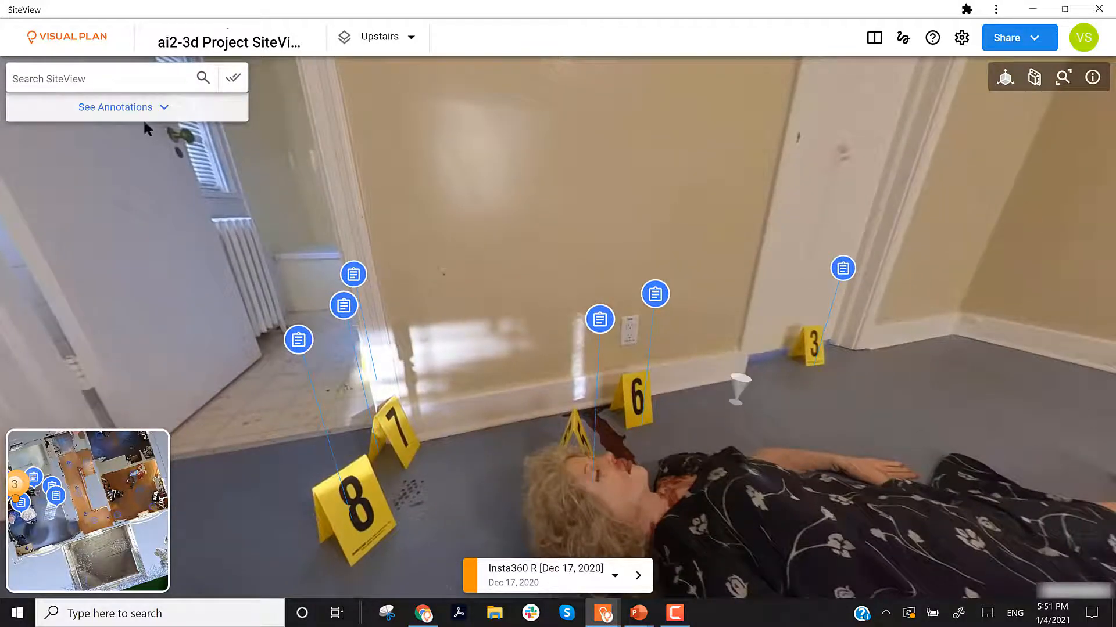
click(141, 106)
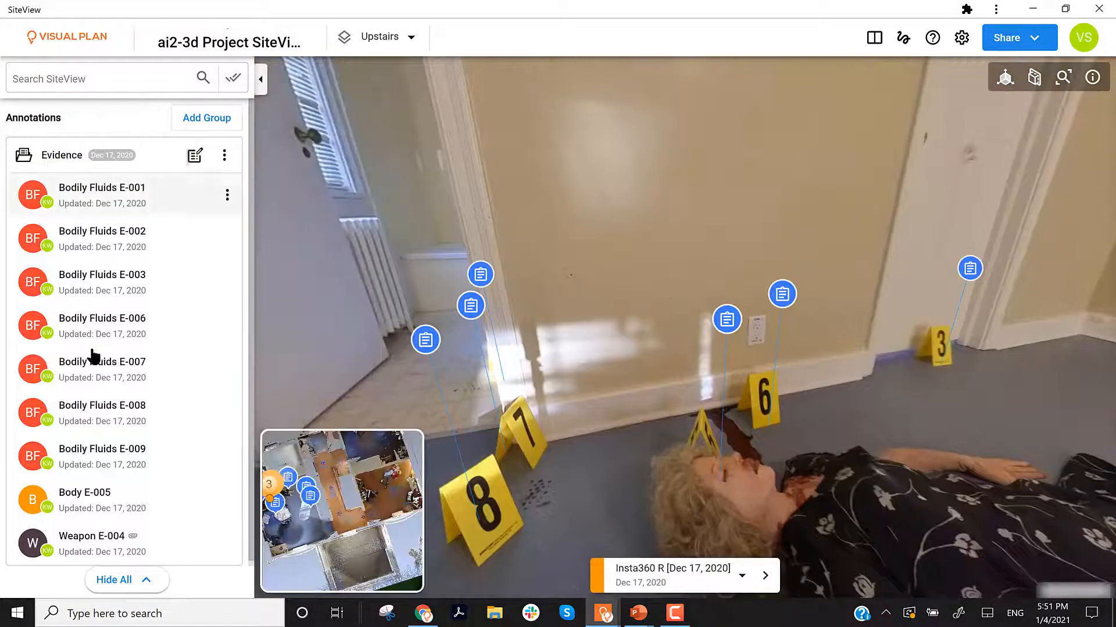
scroll(108, 508, down, 1)
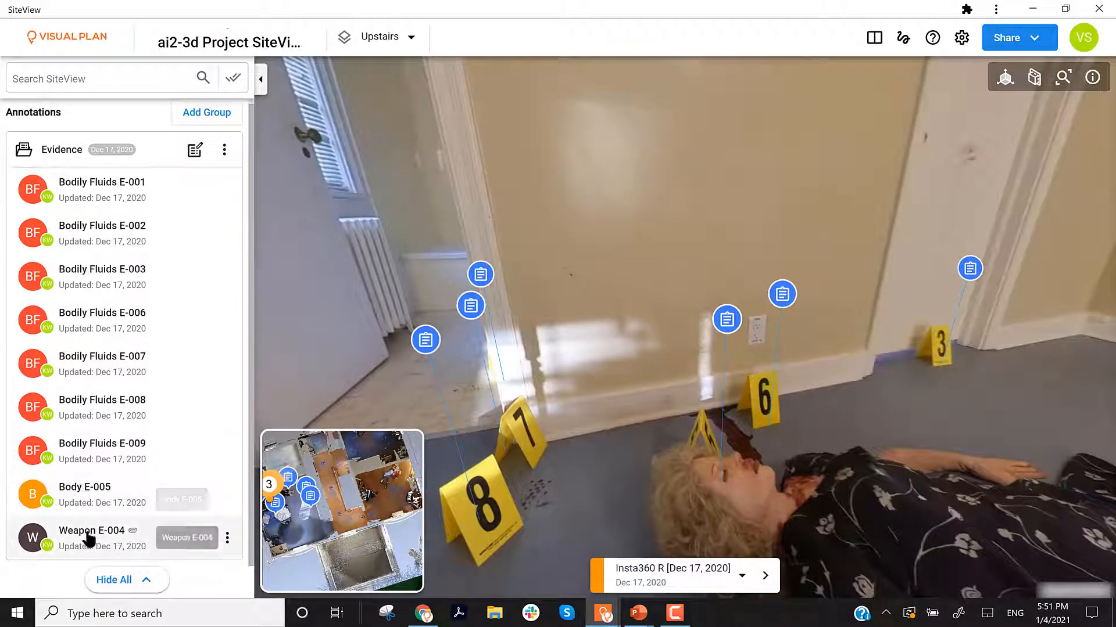
Create a new annotation group named CSI from the Evidence template.
click(193, 119)
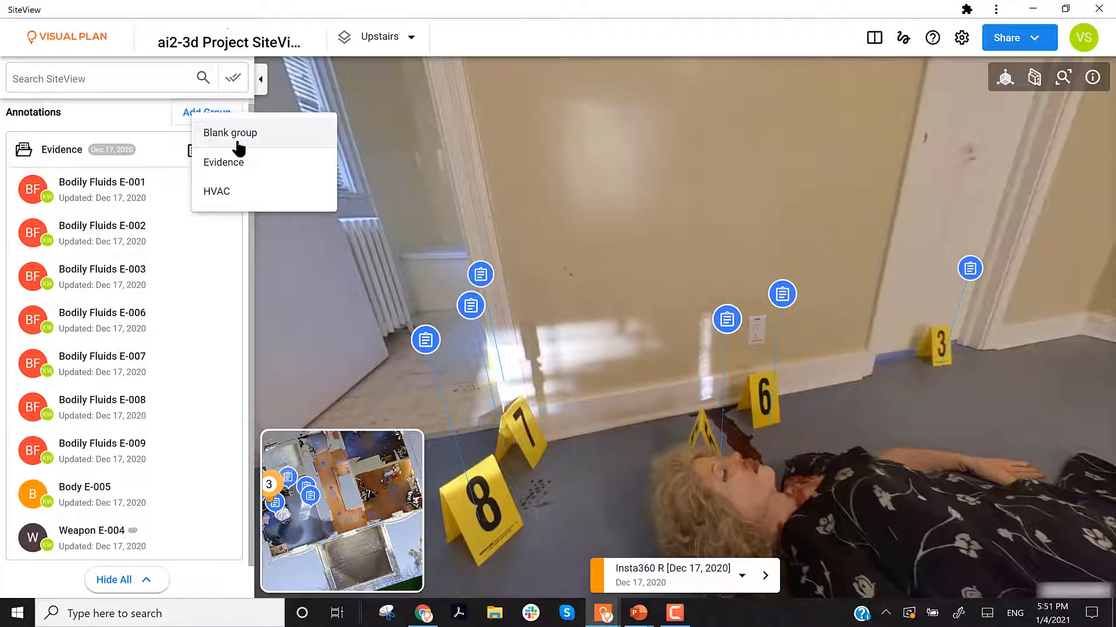
click(225, 162)
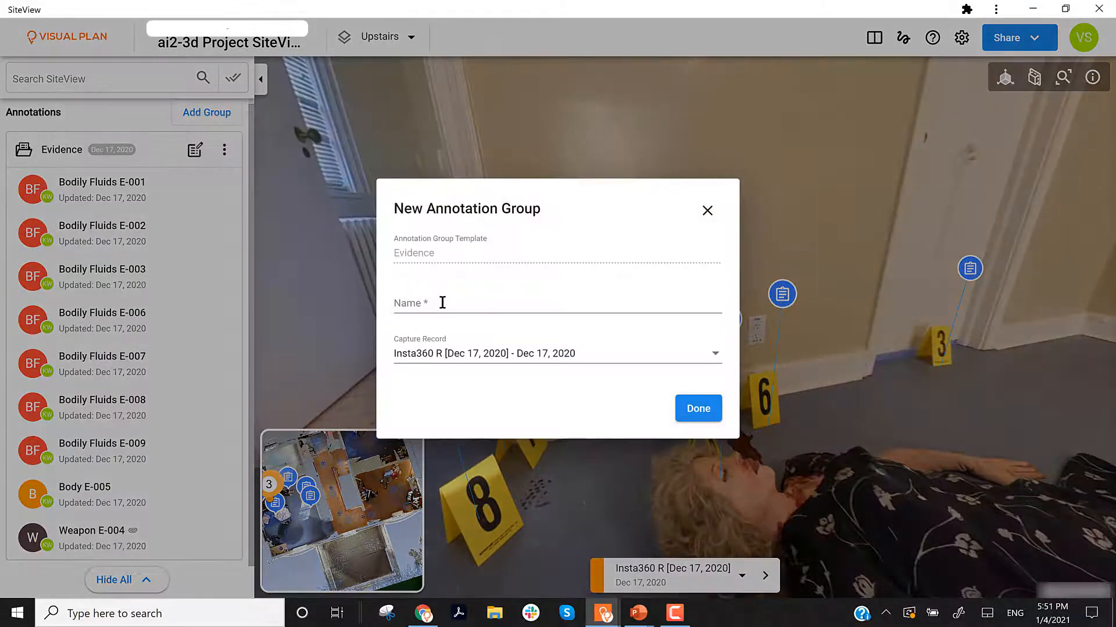
click(445, 302)
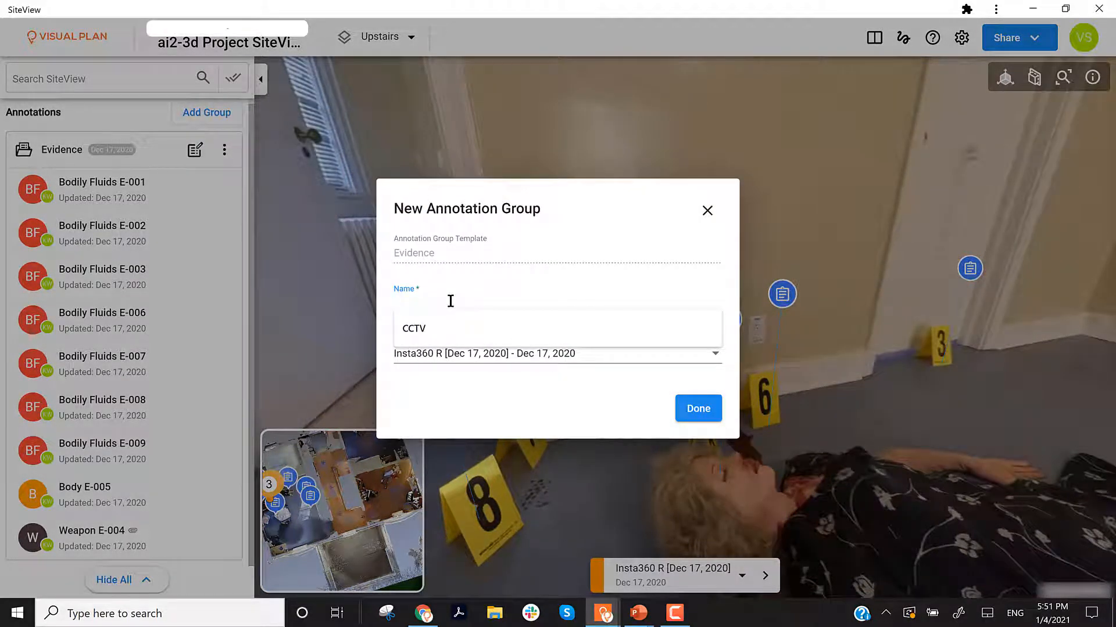
text(CSI)
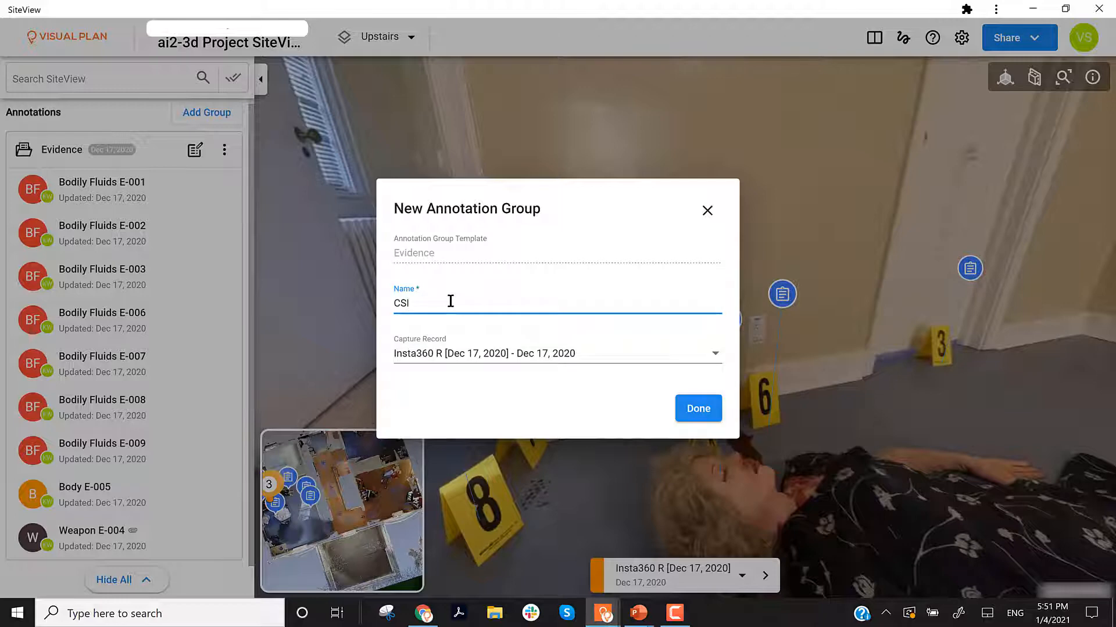
click(698, 410)
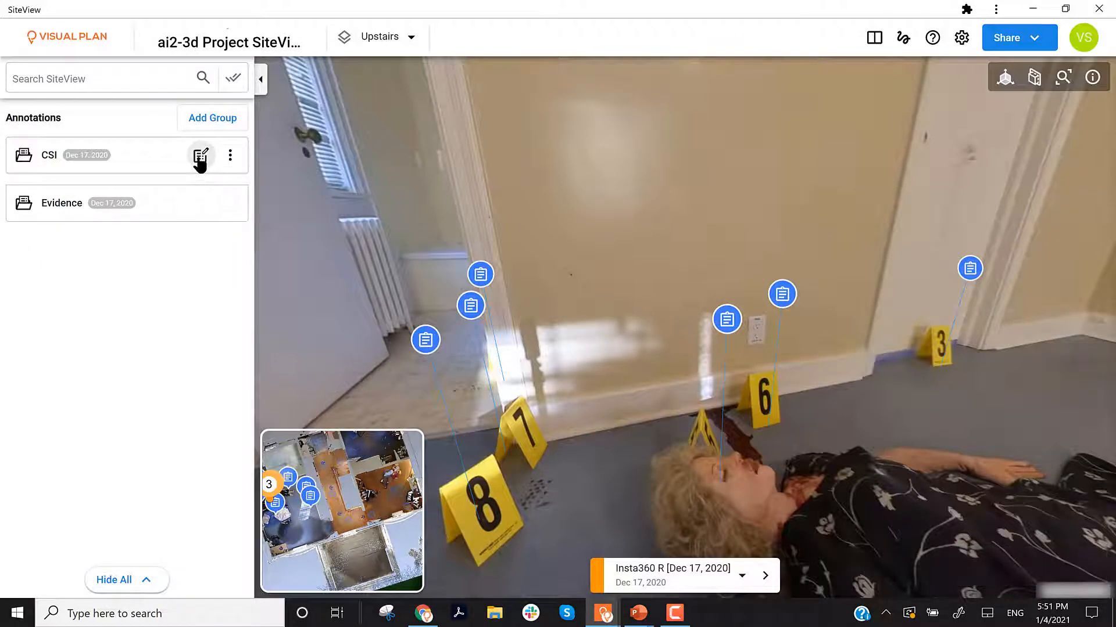
Add a Skin Contusions annotation to the CSI group and place it in the scene near the body's head.
click(200, 155)
mouse_move(240, 184)
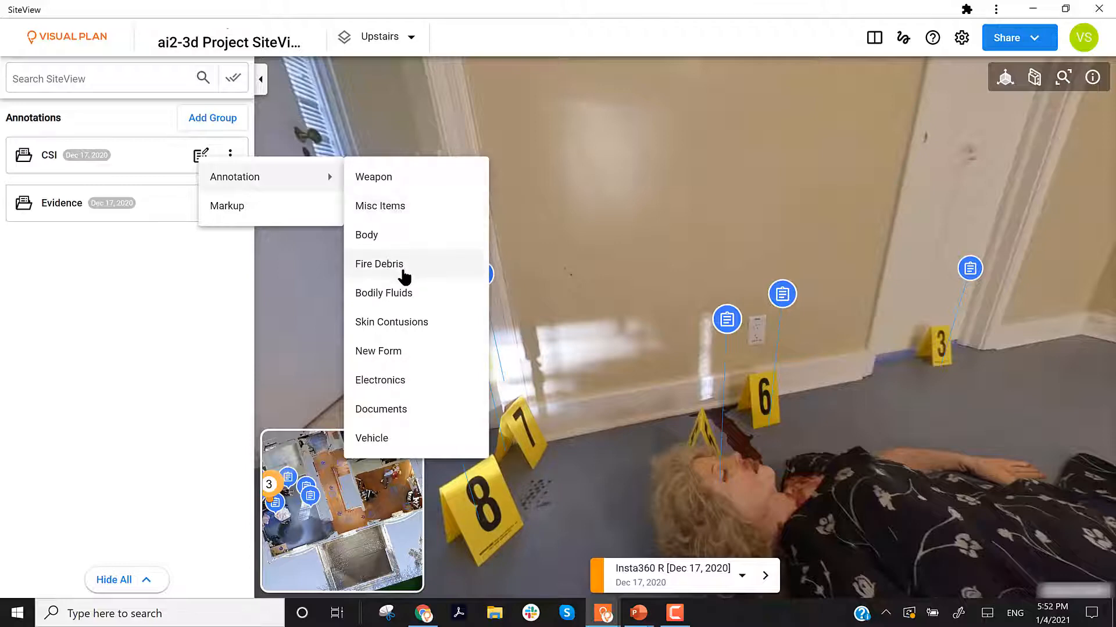
click(426, 327)
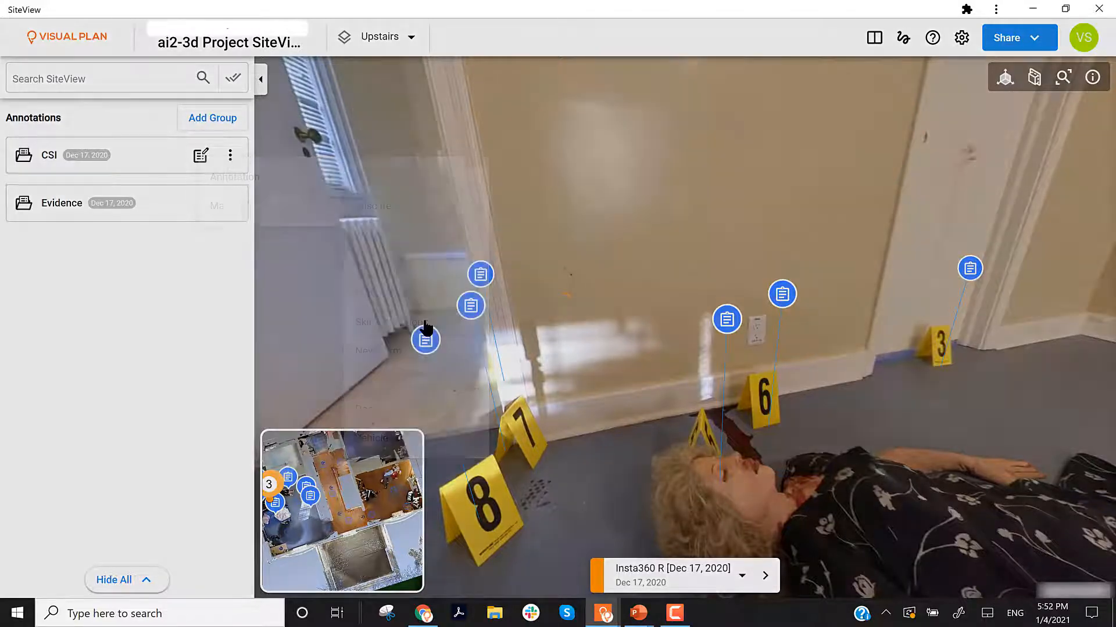
click(550, 301)
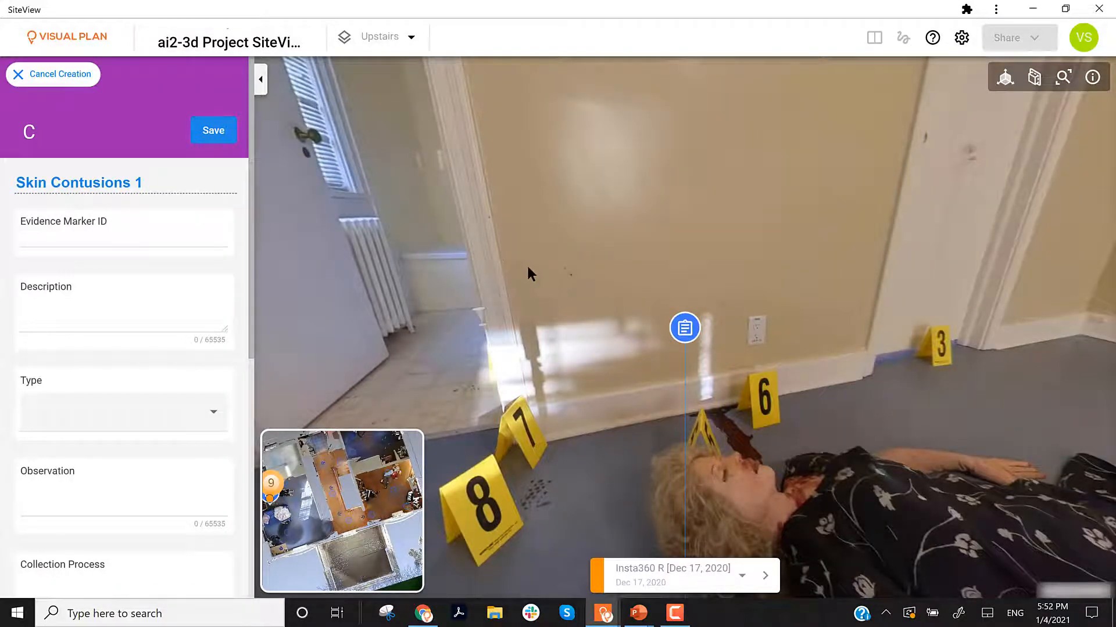
Fill in the Skin Contusions form with marker ID 001, type Abrasions and the first Lab - DNA testing status, and discard the annotation.
drag(528, 273, 637, 269)
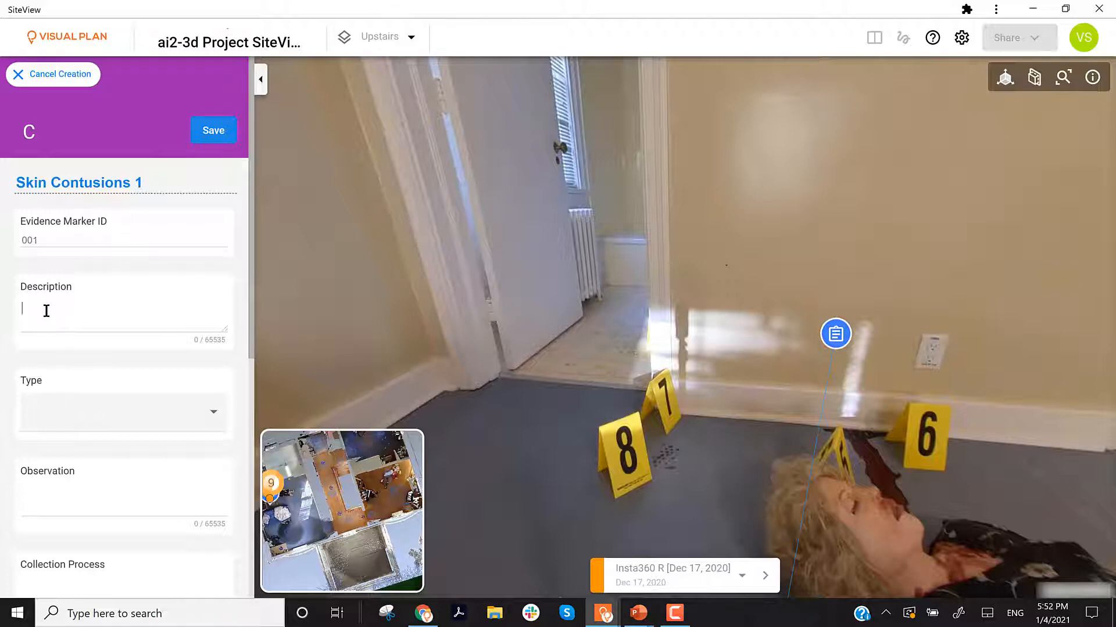
click(116, 410)
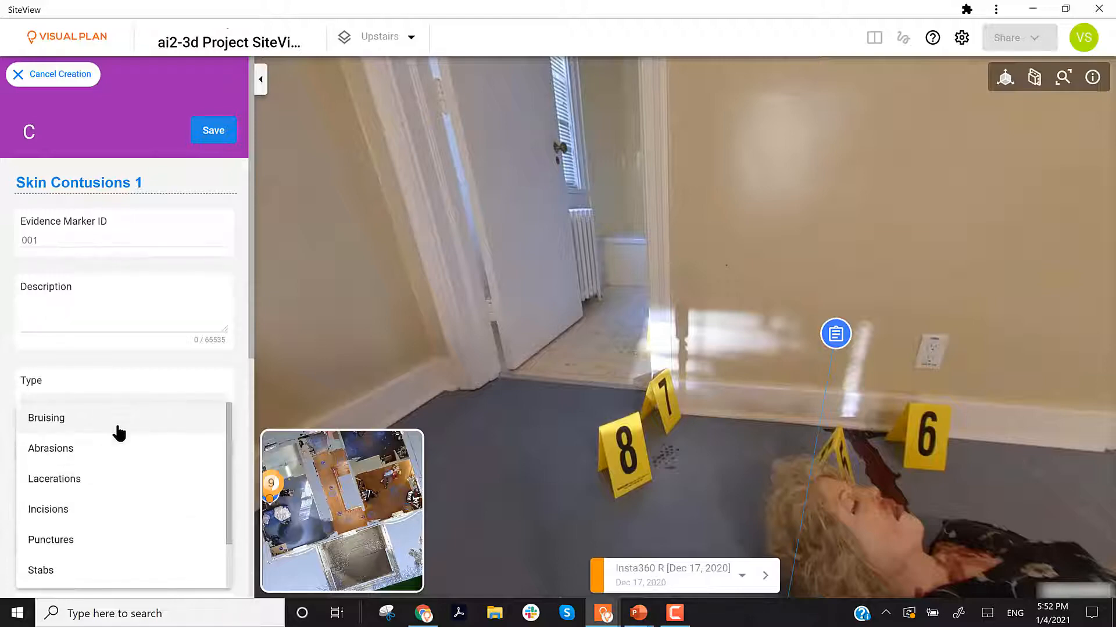
click(58, 449)
scroll(64, 476, down, 3)
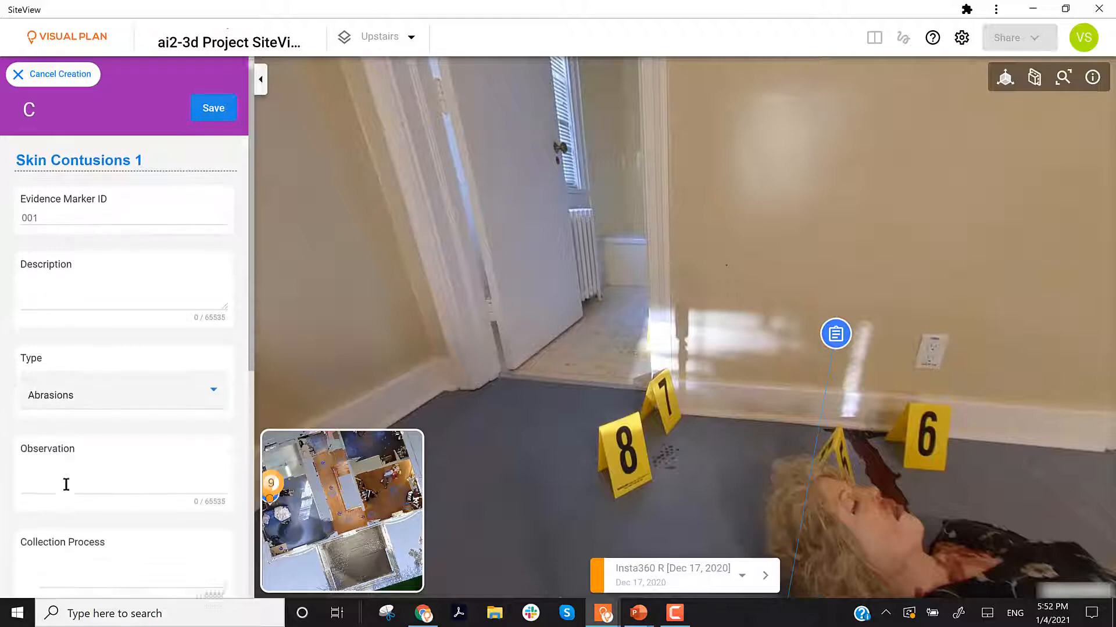
scroll(91, 390, down, 2)
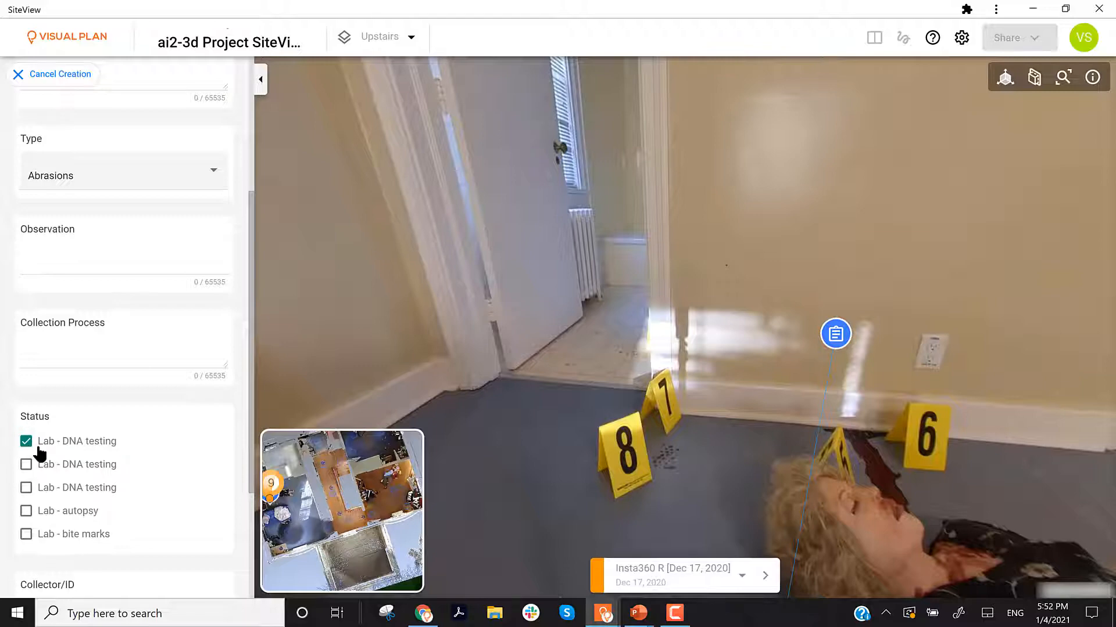
scroll(51, 519, down, 3)
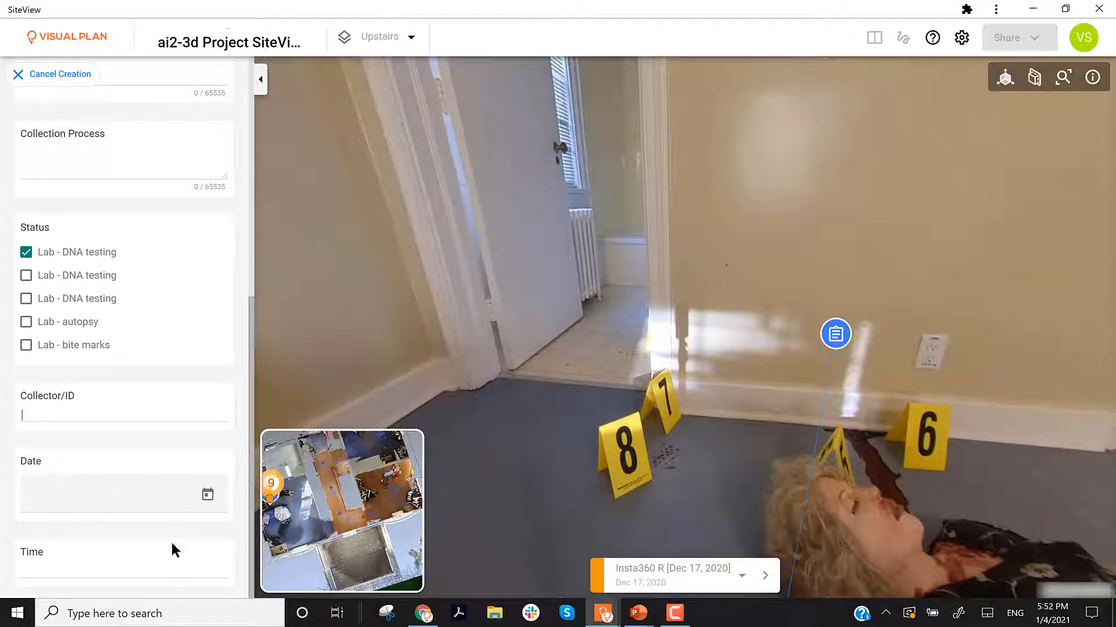
scroll(158, 450, up, 7)
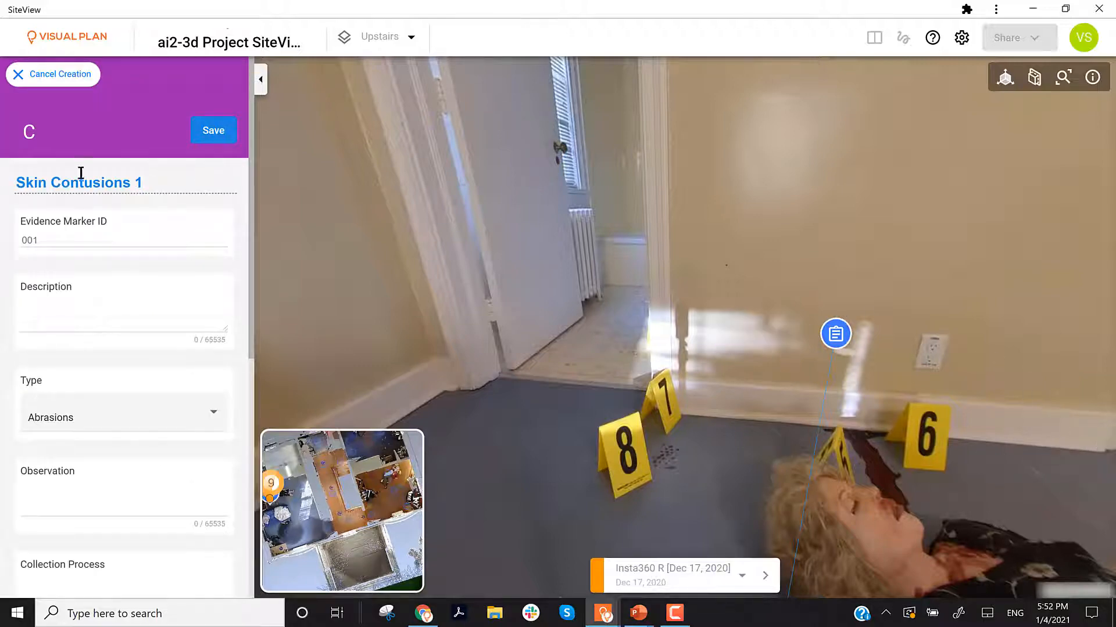
click(14, 79)
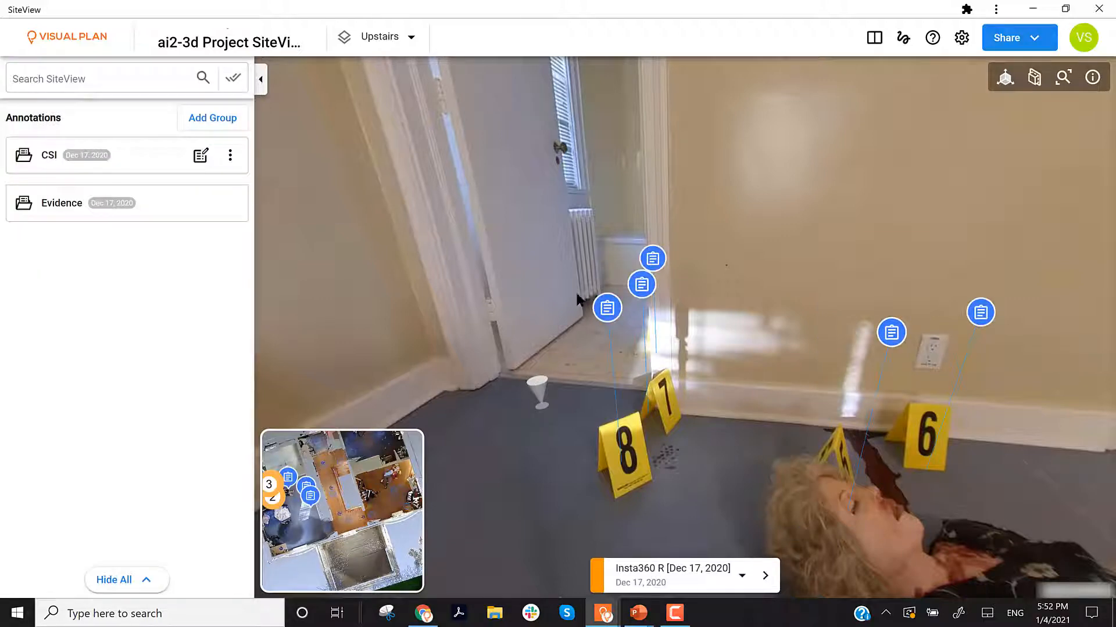
Look around the body, expand the Evidence annotation group and review its available actions such as Export HTML.
drag(737, 386, 501, 398)
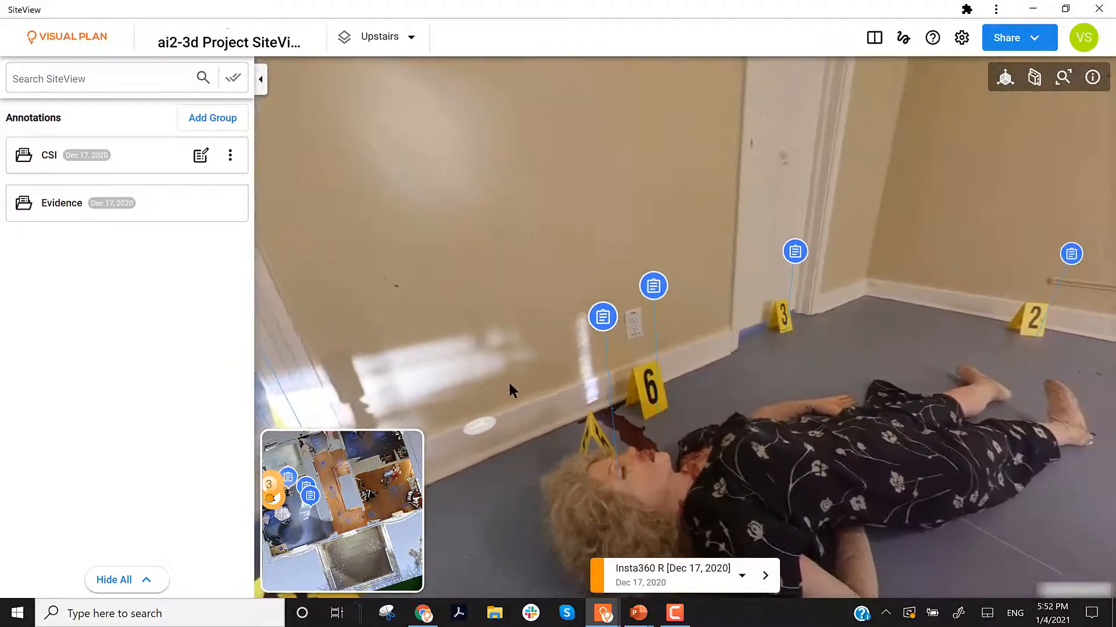
key(alt+Tab)
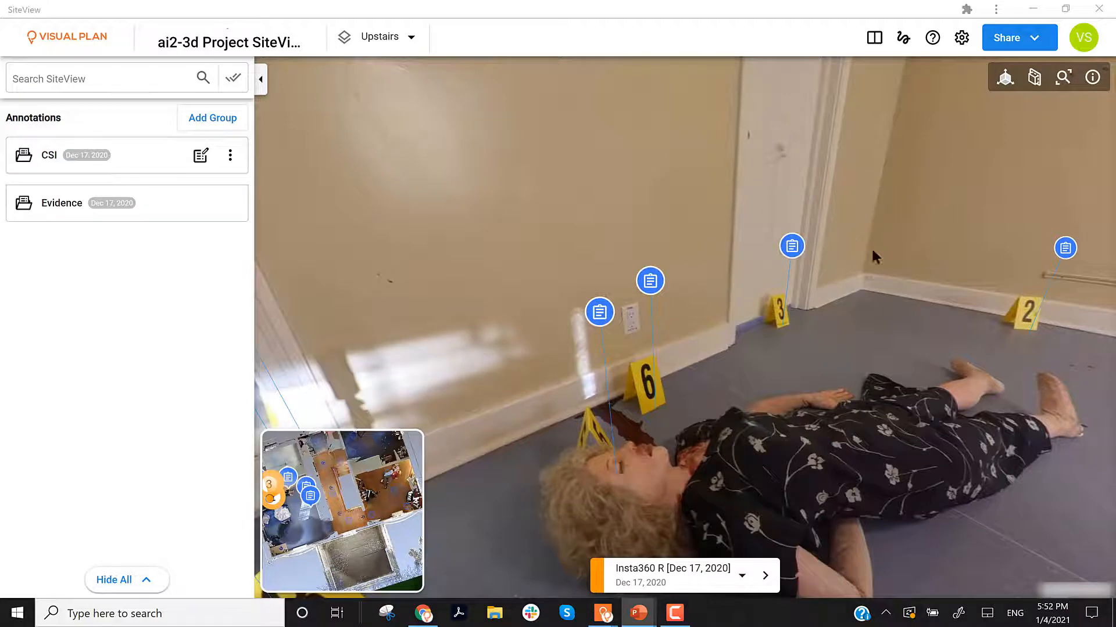
drag(873, 252, 653, 319)
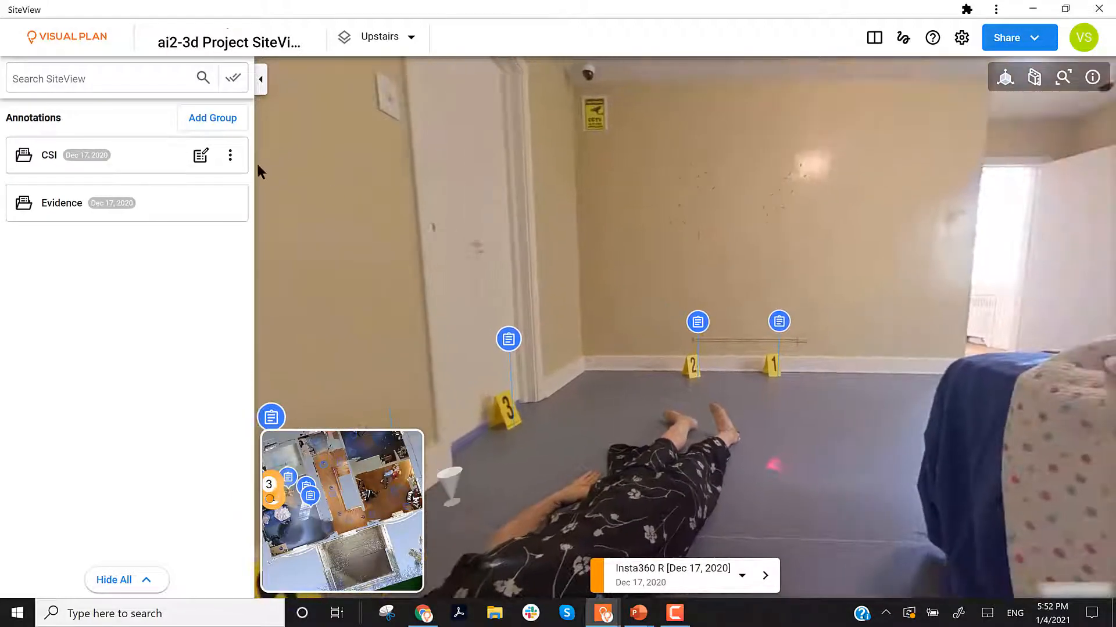
click(178, 208)
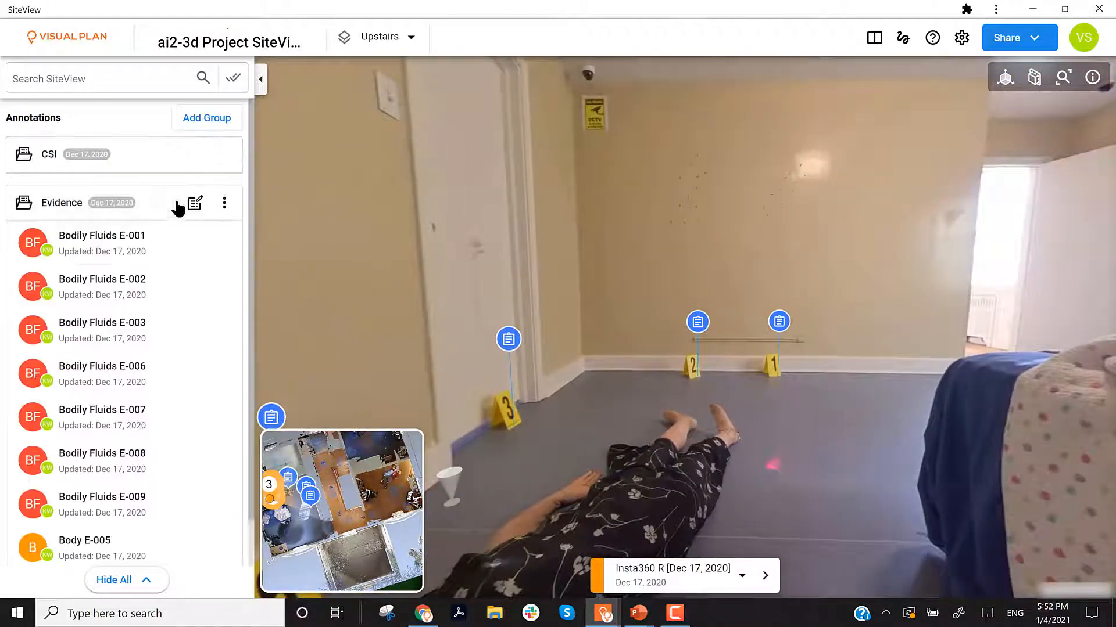
click(225, 205)
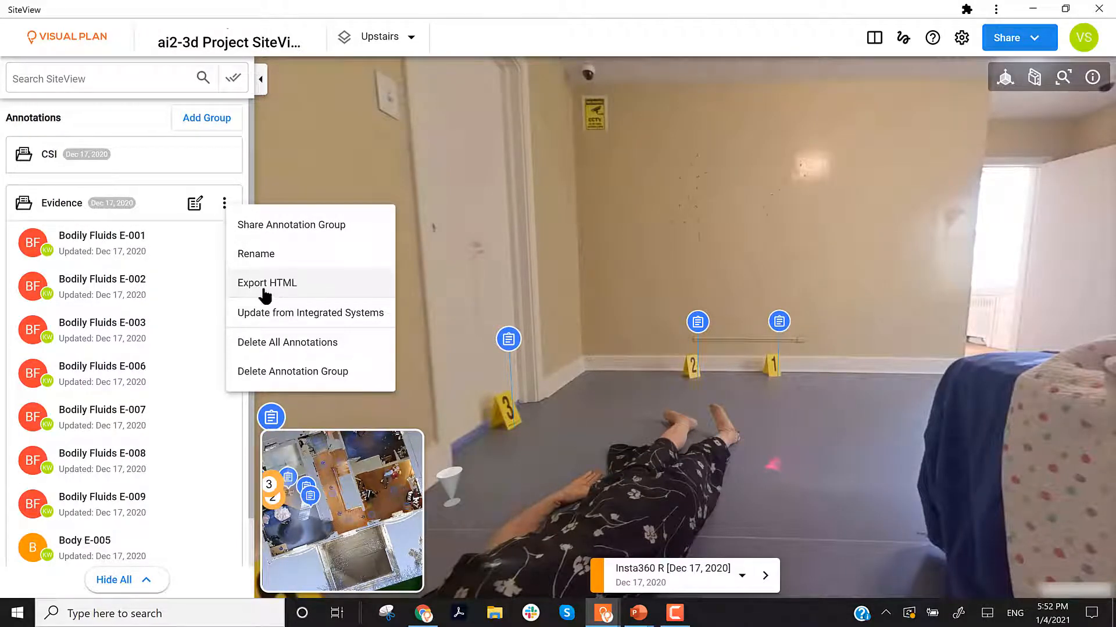
click(148, 199)
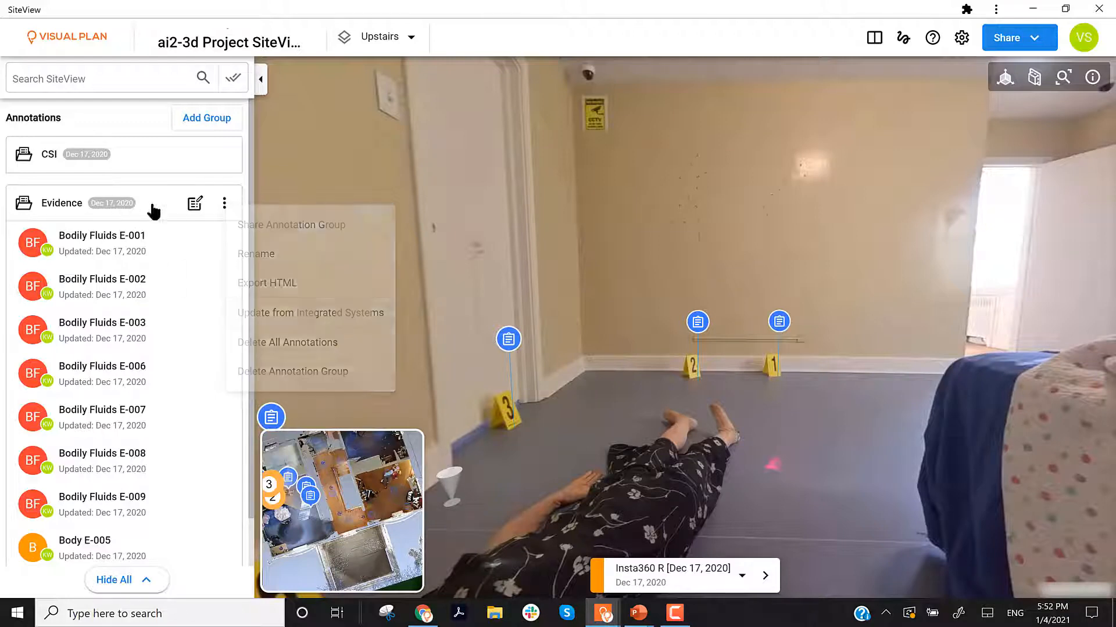
Move past the bed to the wall beyond evidence markers 1 and 2, and hide the annotations list.
drag(807, 343, 696, 328)
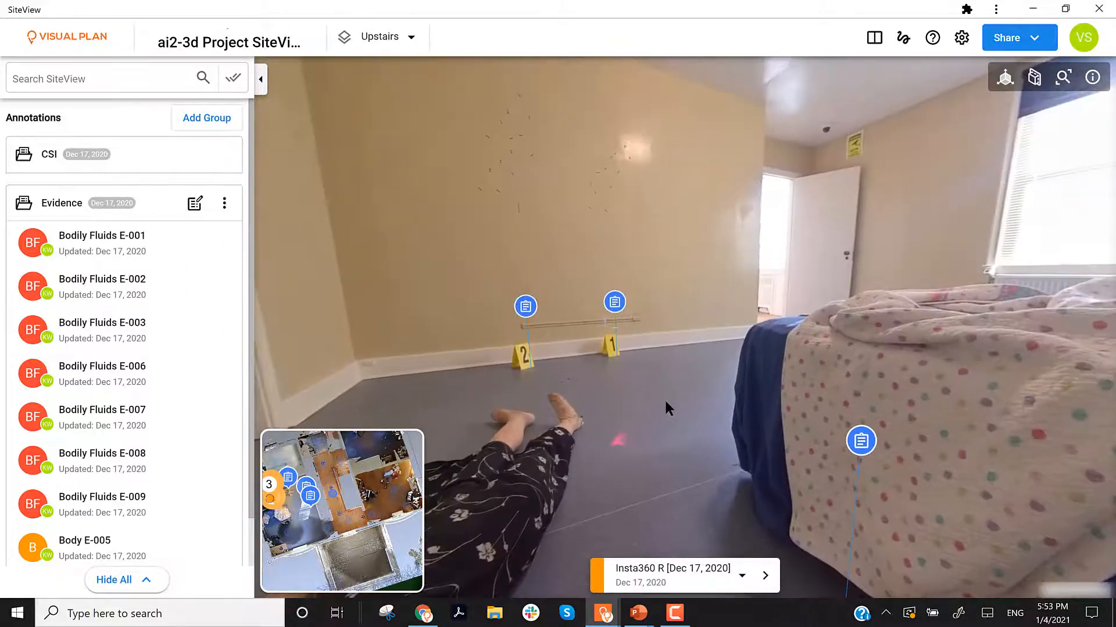
click(666, 402)
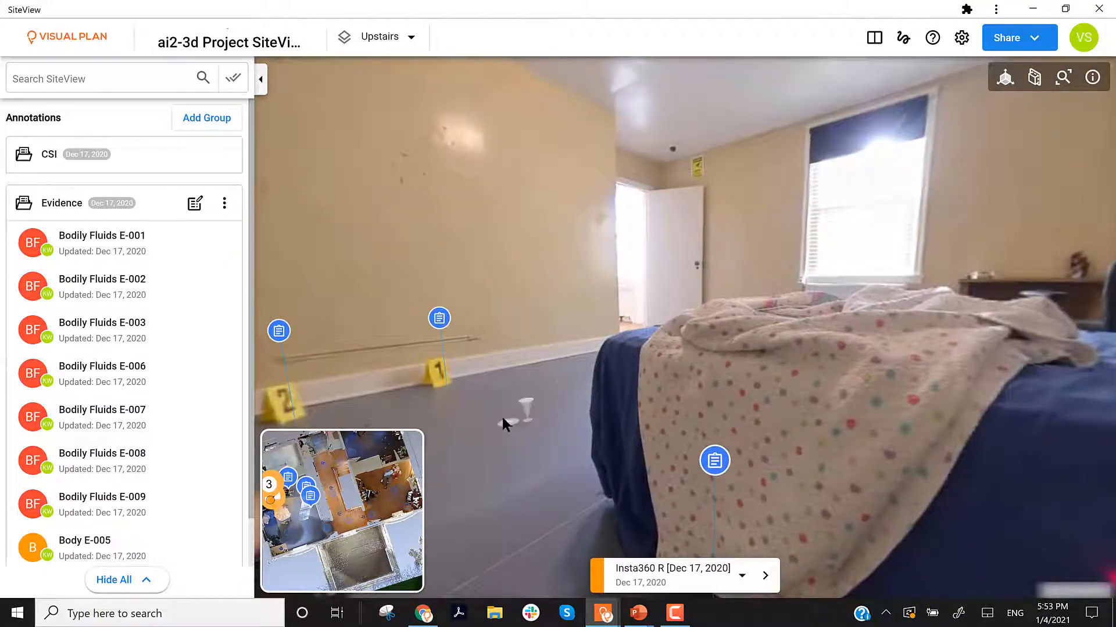
click(525, 409)
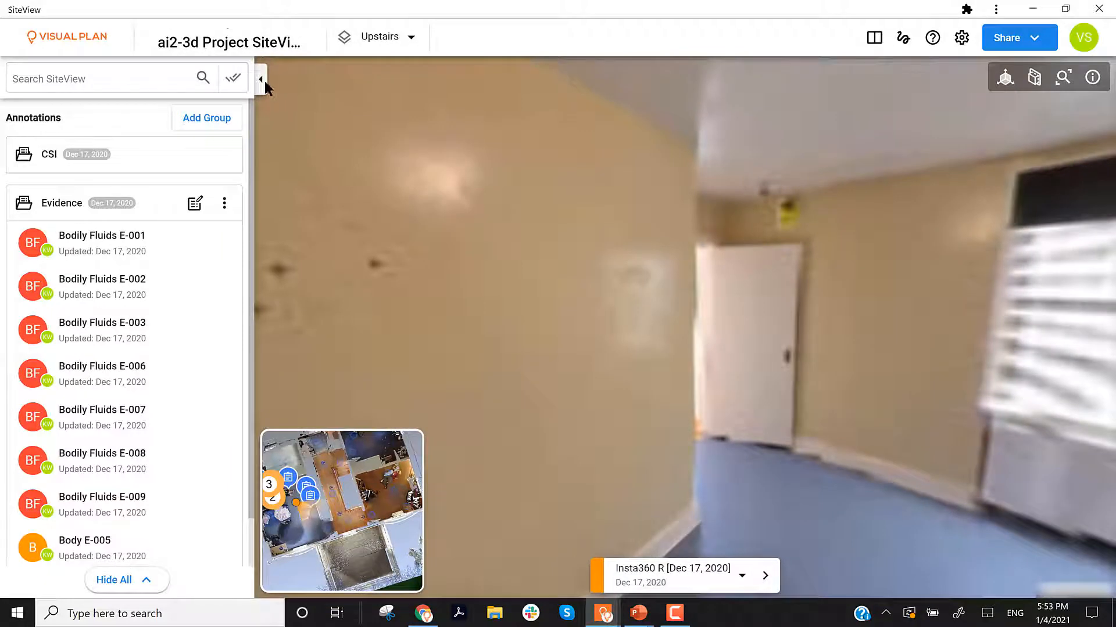
click(260, 79)
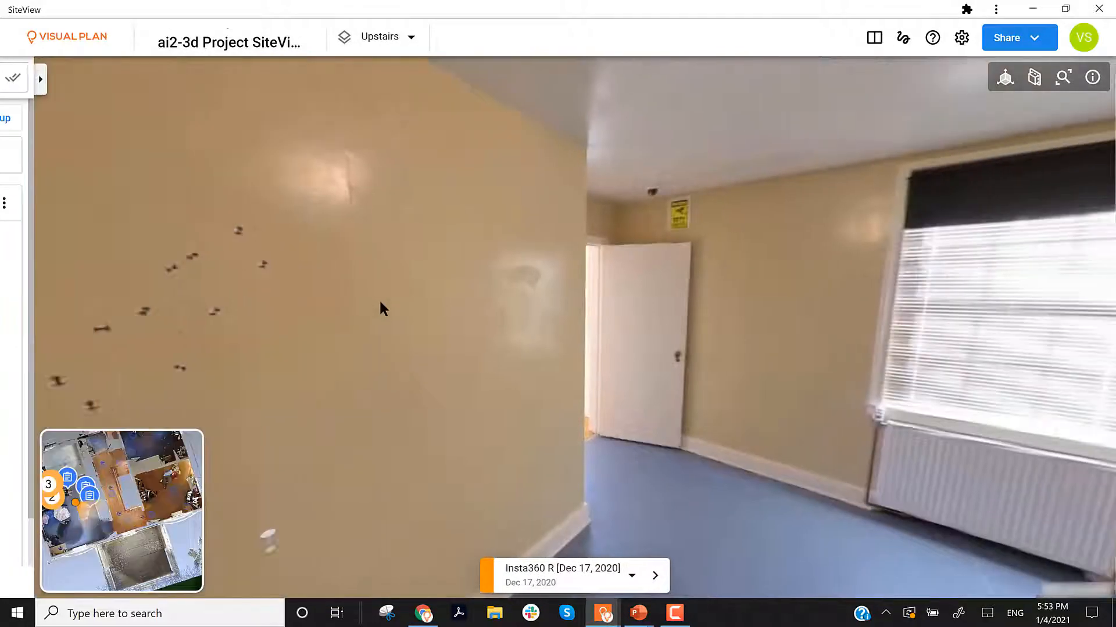
Show the Upstairs floor plan beside the scene and go to the wood-floored room with the second body to view its walls.
click(230, 369)
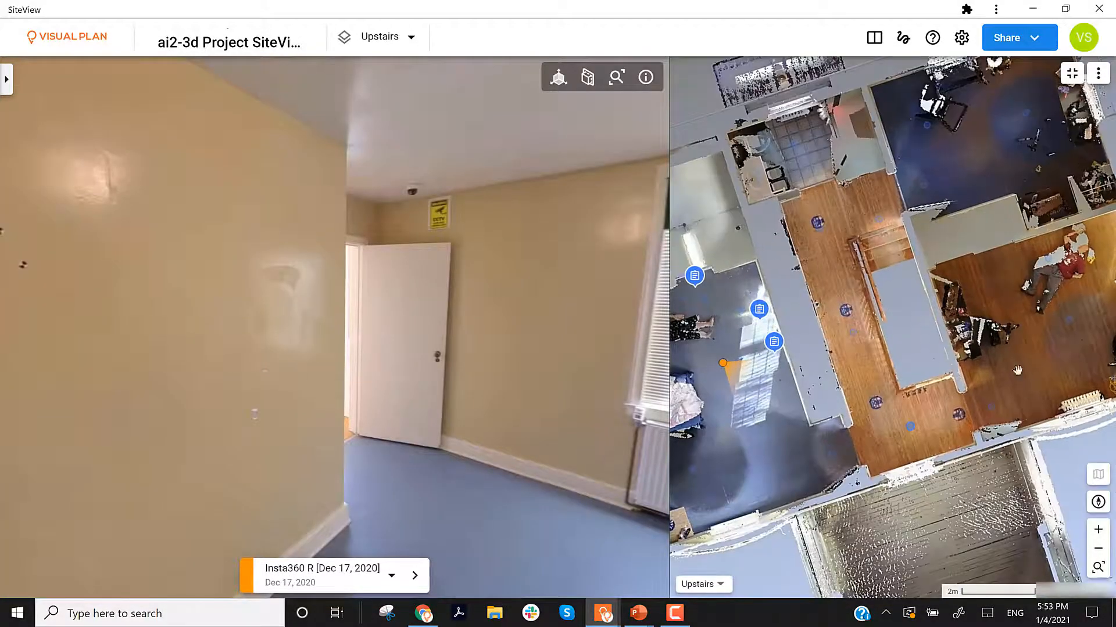
click(932, 367)
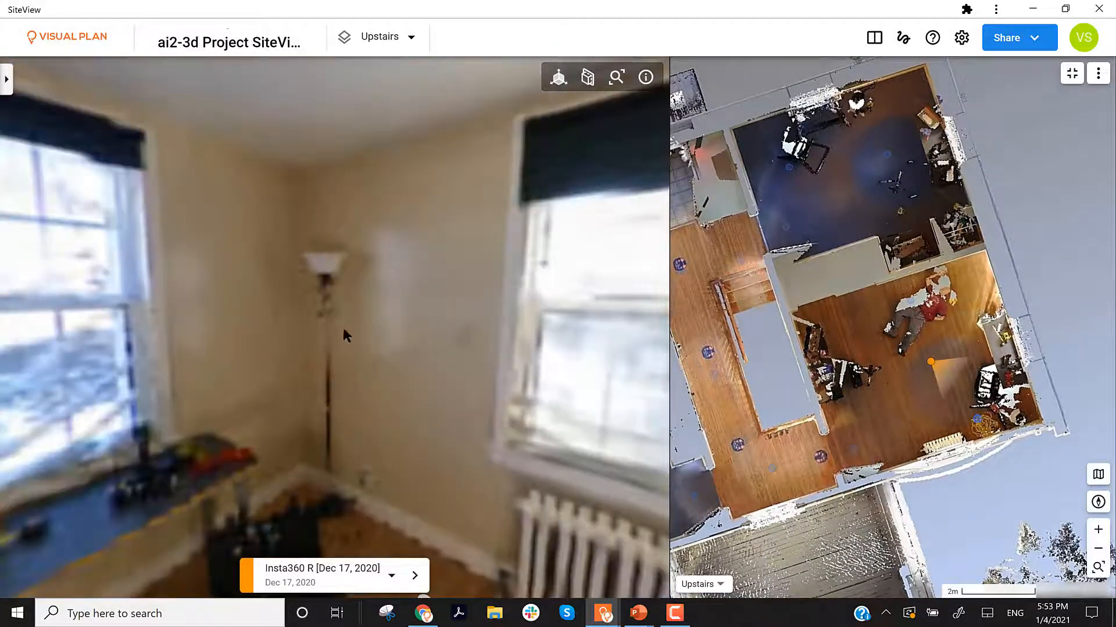
drag(344, 335, 616, 337)
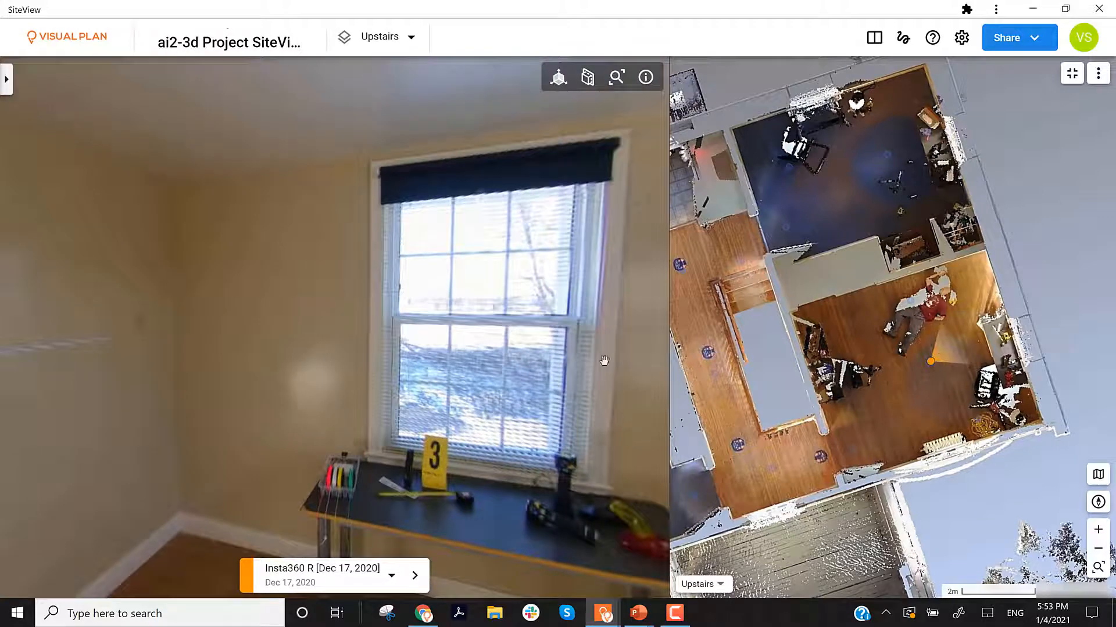
drag(264, 347, 466, 351)
drag(453, 395, 435, 354)
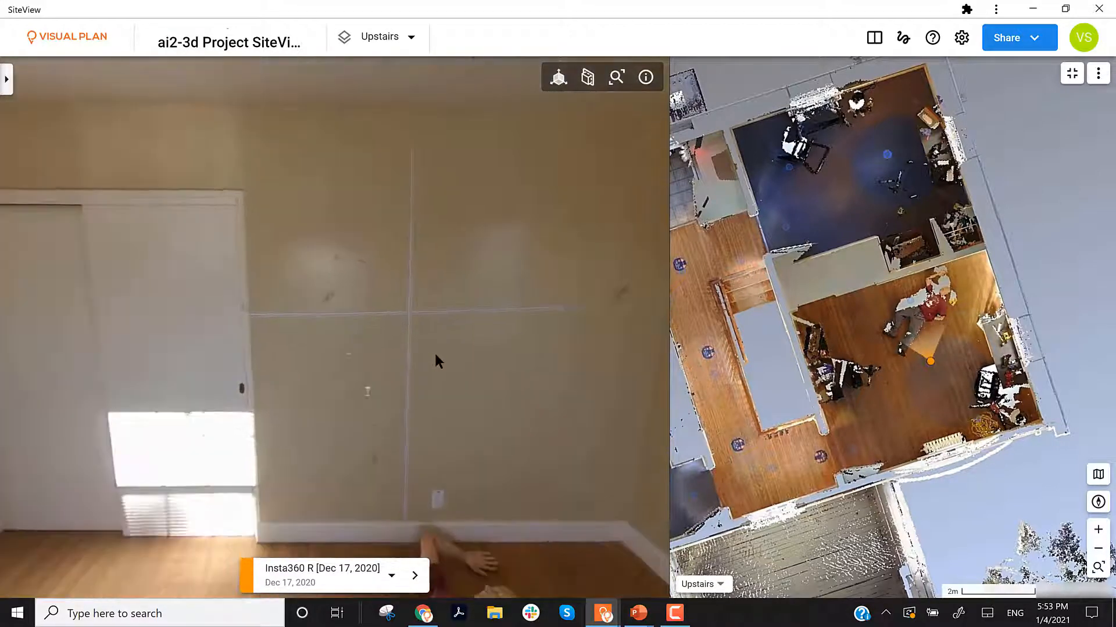
Examine the wood-floored room, including the table with marker 3, the lamp corner, the windows and its location on the plan.
drag(186, 380, 140, 409)
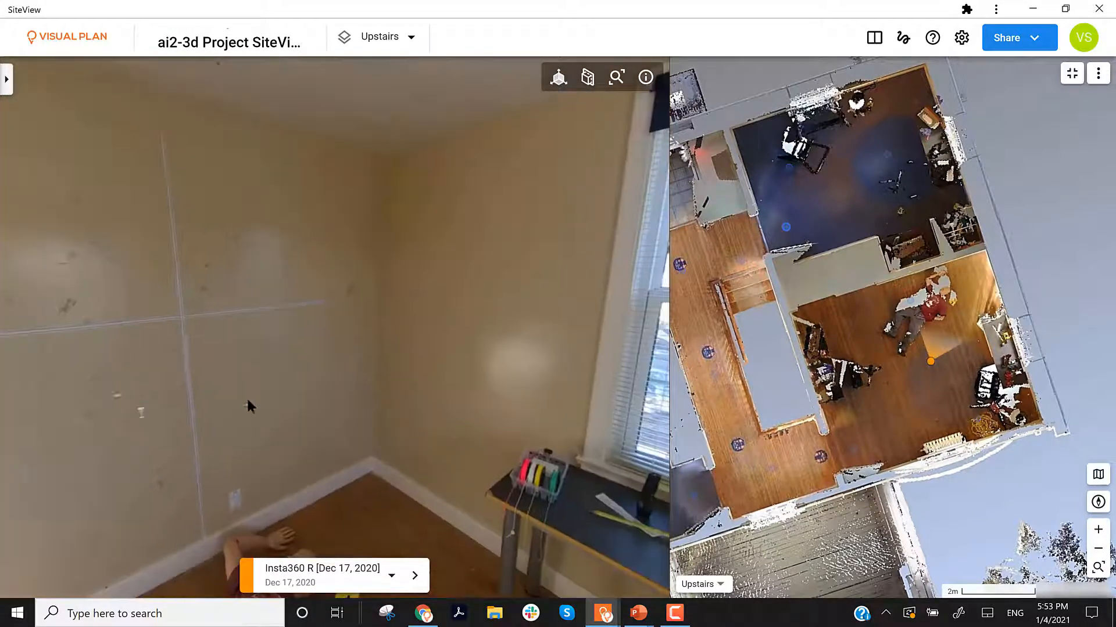
drag(465, 360, 235, 378)
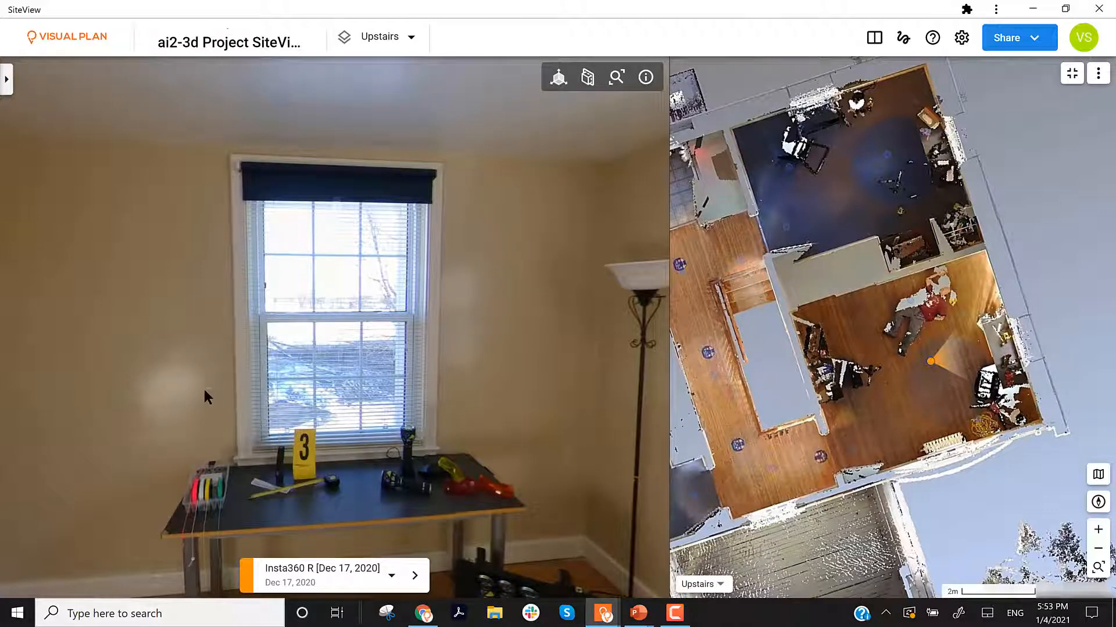
drag(493, 429, 283, 439)
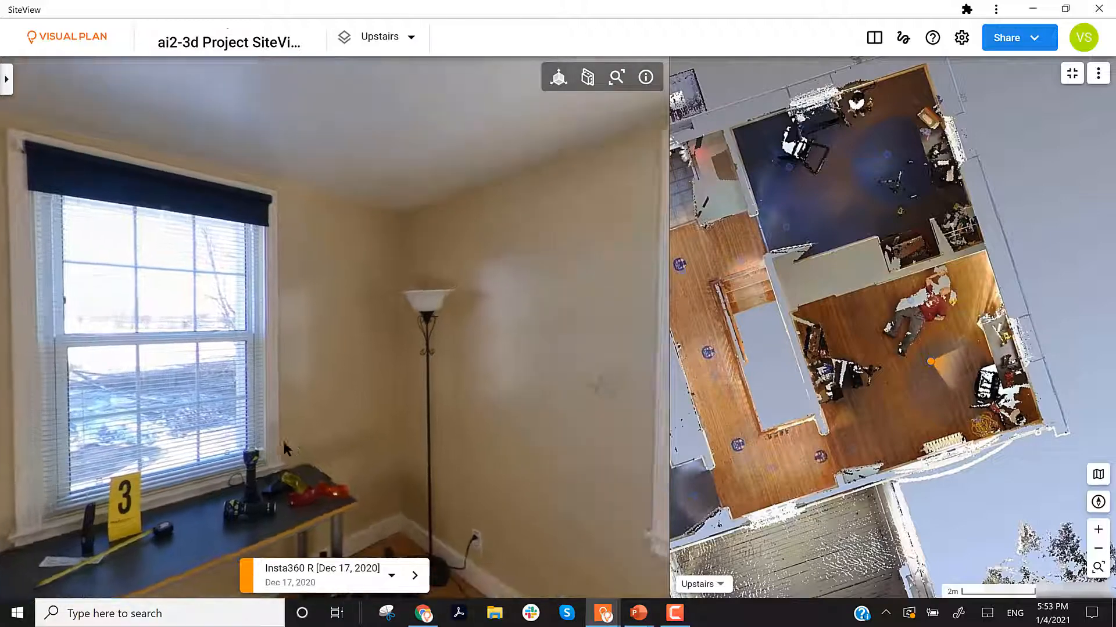
drag(359, 440, 343, 430)
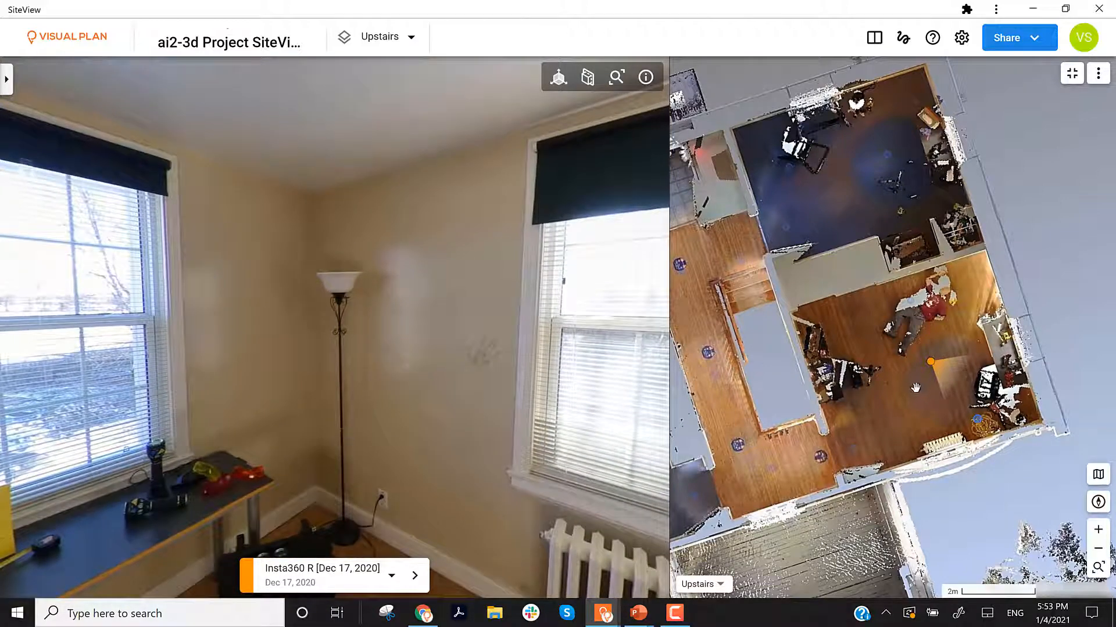
drag(915, 388, 954, 403)
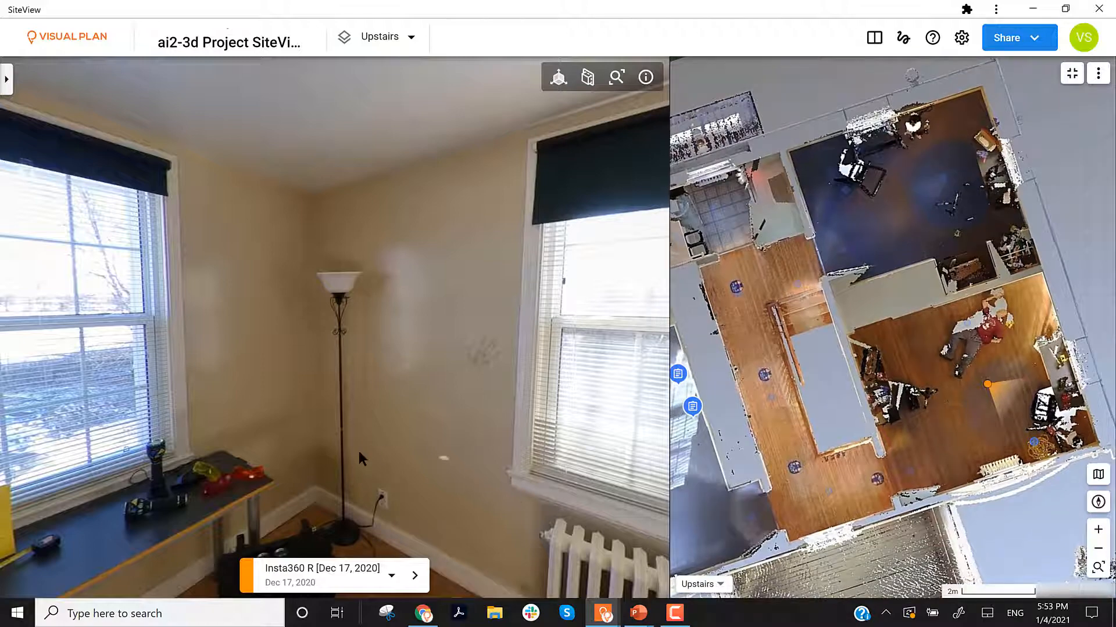
drag(359, 459, 402, 434)
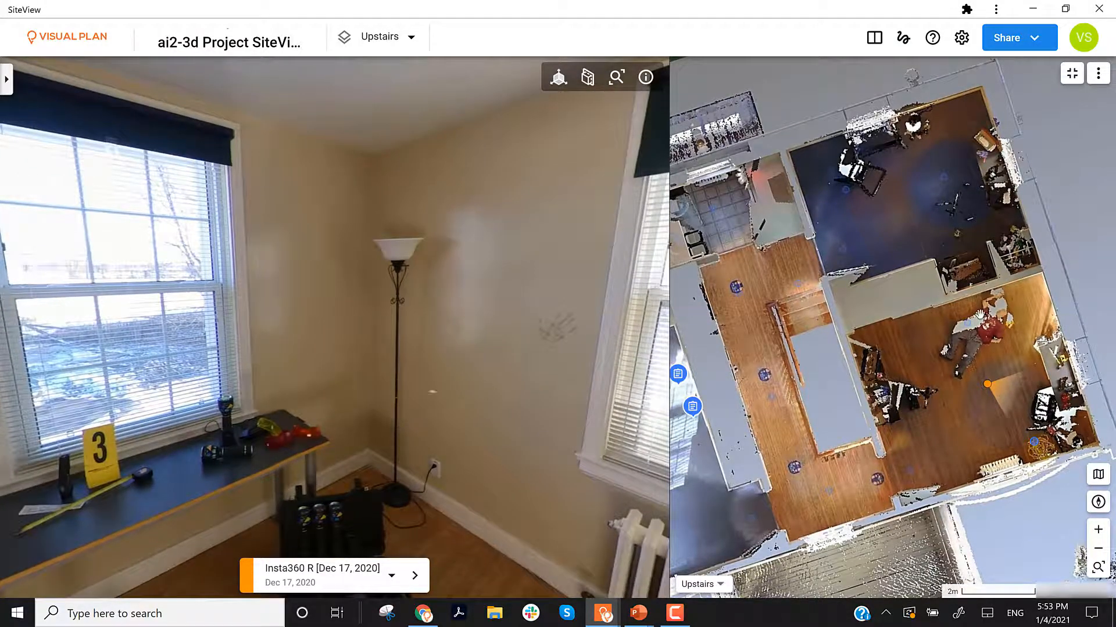
drag(510, 353, 462, 382)
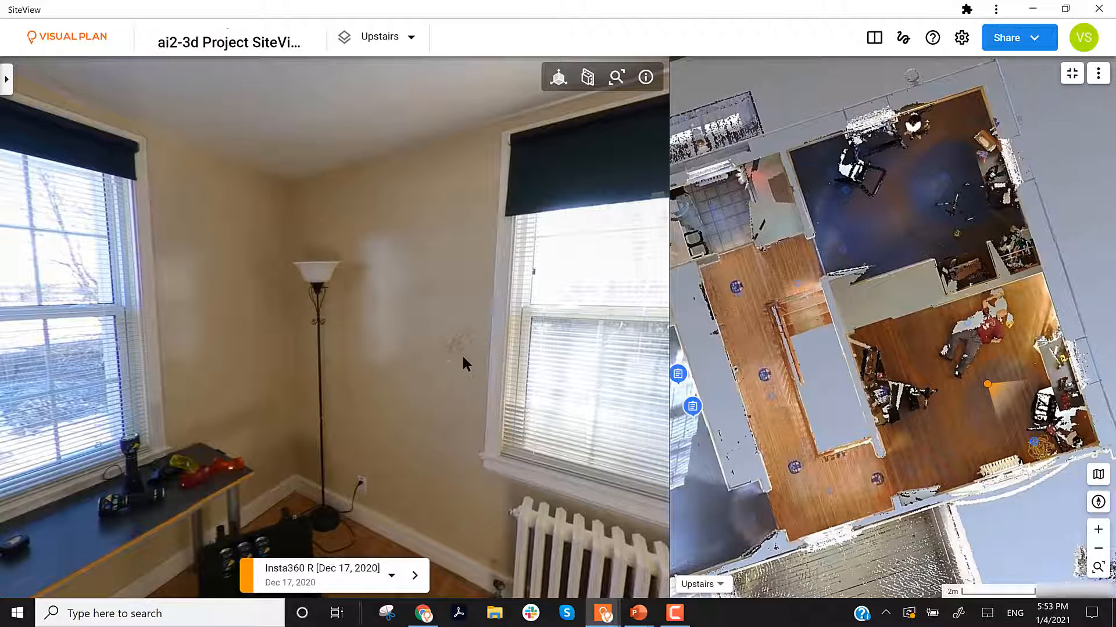
Switch to the Site level and examine the house's exterior side wall and windows.
click(398, 40)
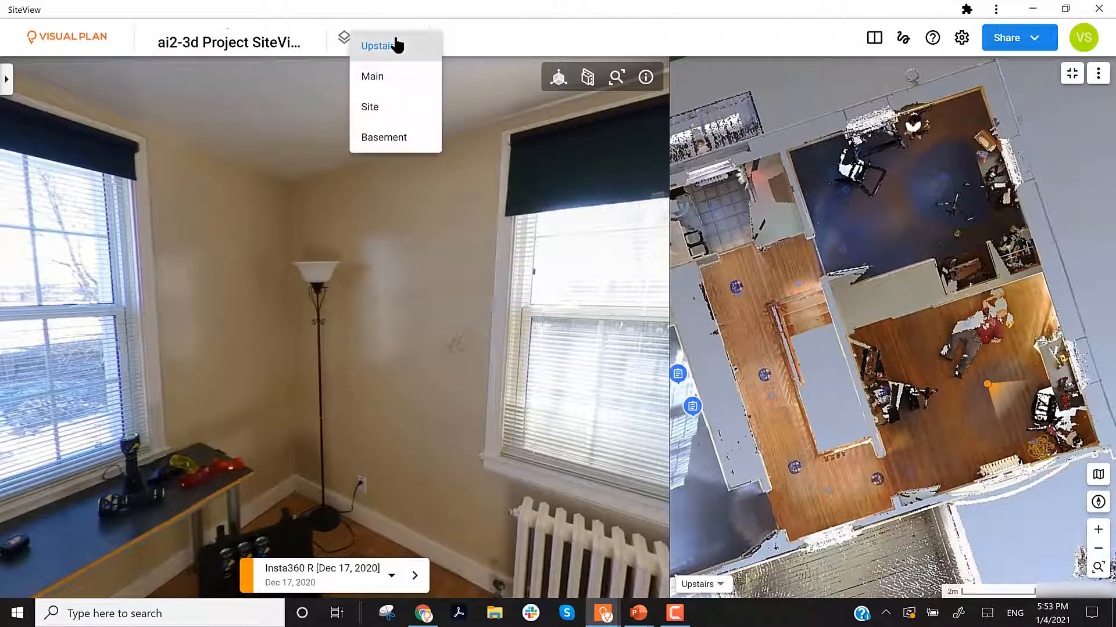
click(382, 114)
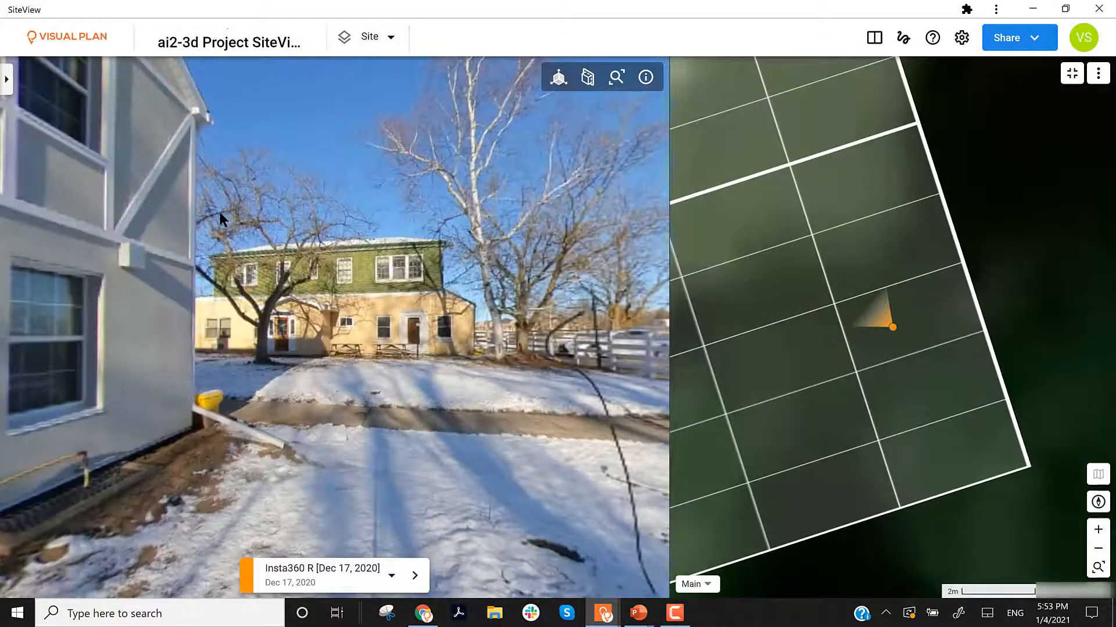
drag(220, 212, 538, 260)
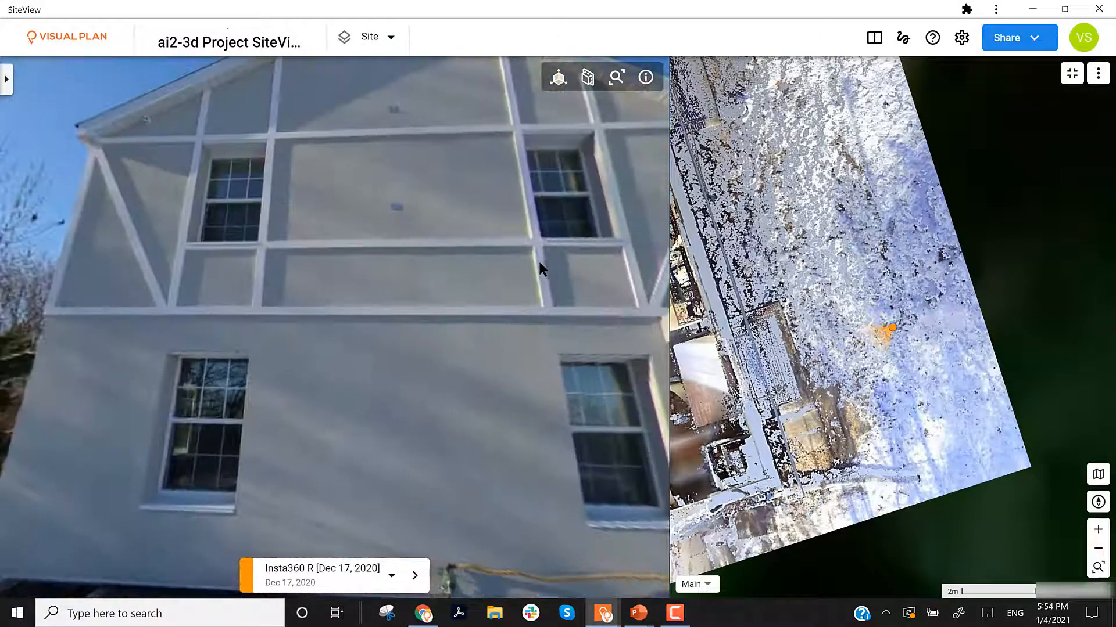
drag(356, 326, 403, 321)
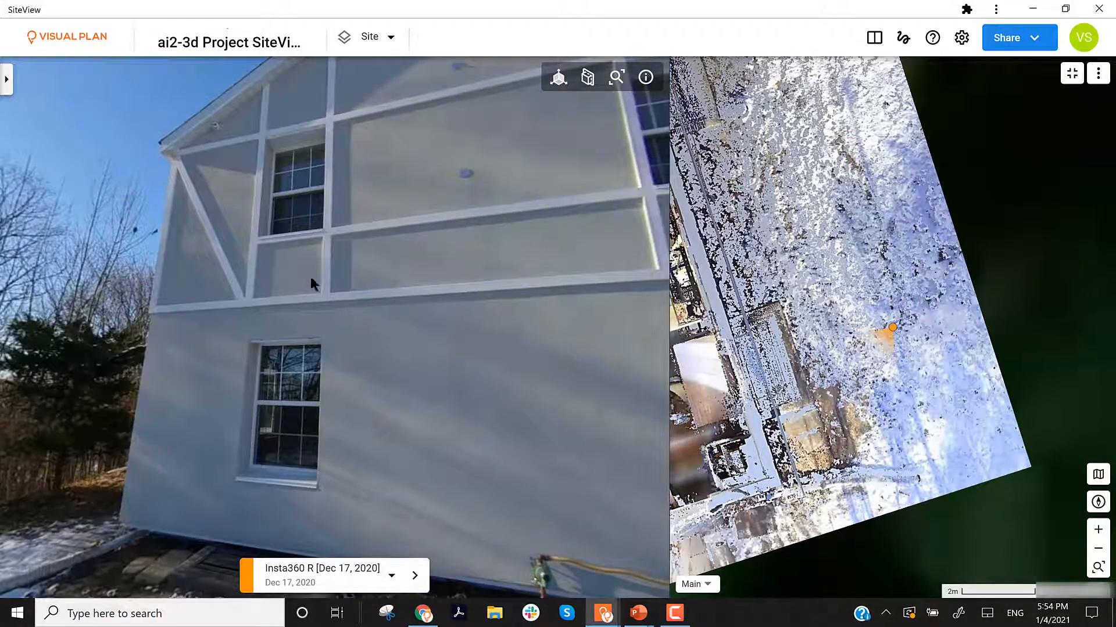
drag(274, 452, 330, 439)
Move around the outside of the house and along the stone path to the porch door.
click(297, 466)
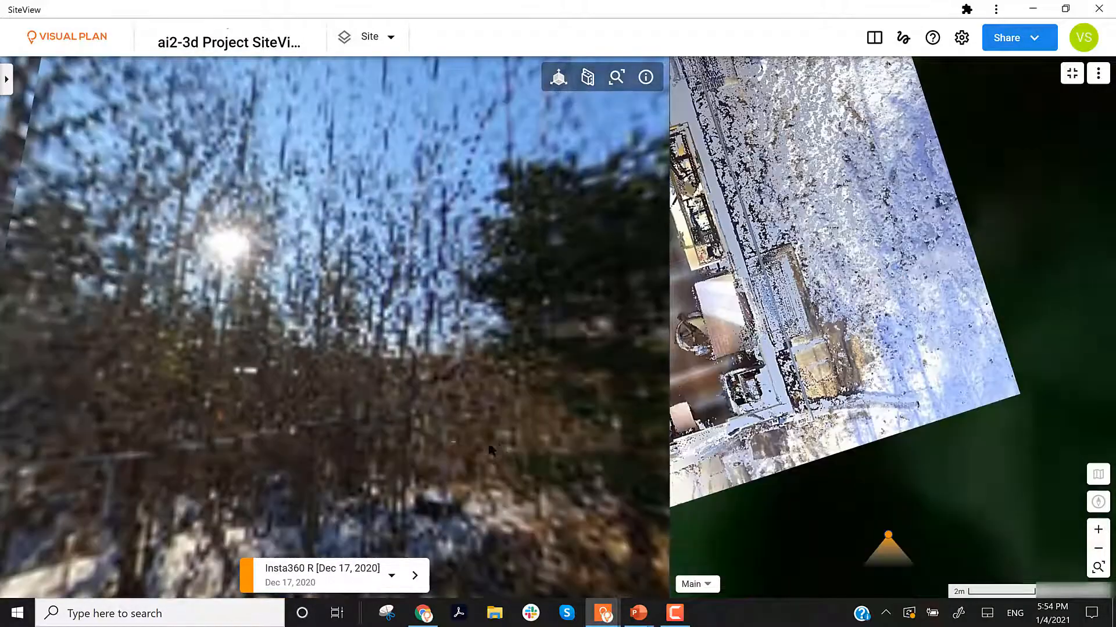
drag(400, 444, 317, 445)
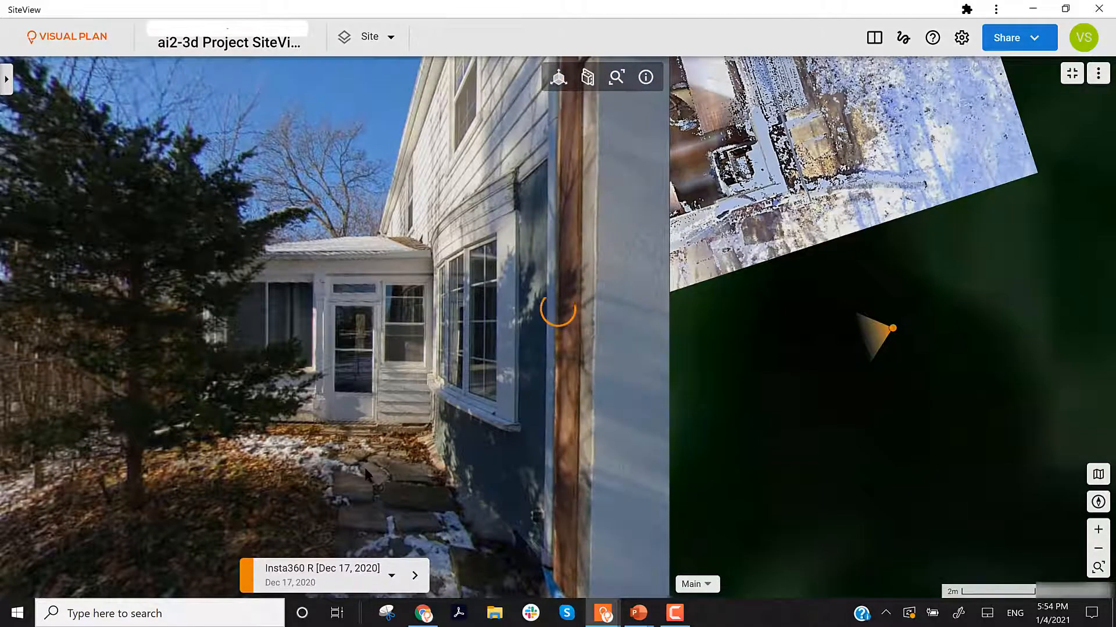
click(365, 468)
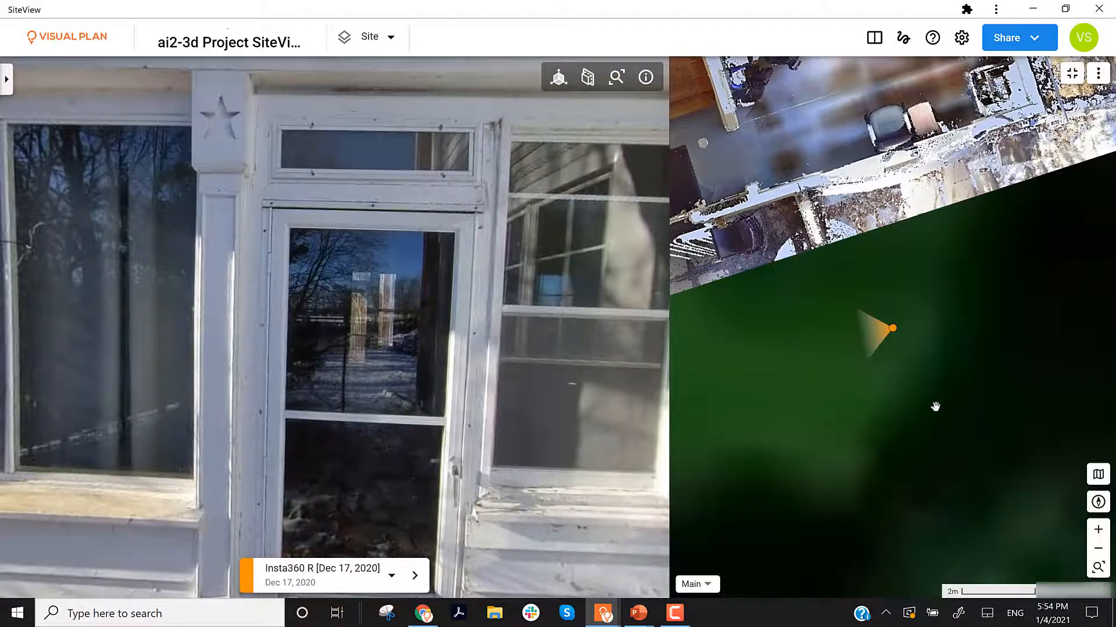
Show the whole house on the map and turn the exterior scene from the porch door towards the multi-pane windows.
scroll(924, 419, down, 3)
scroll(921, 423, down, 3)
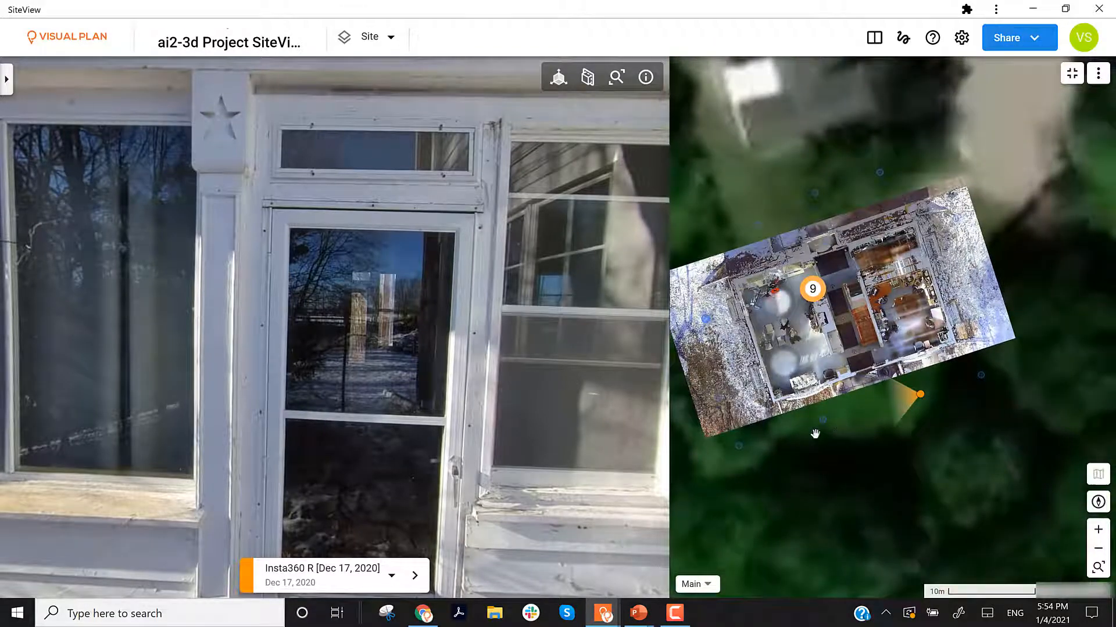
drag(814, 431, 849, 425)
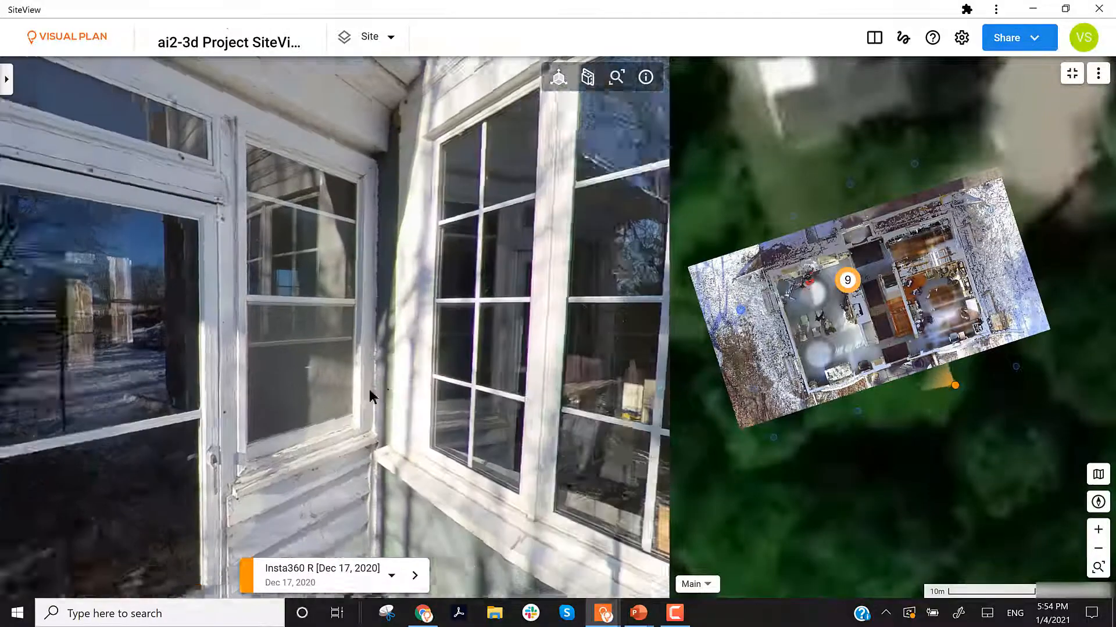
drag(581, 402, 368, 387)
Switch to the Main level and go to the hallway beside the exit door and fire extinguisher.
click(372, 37)
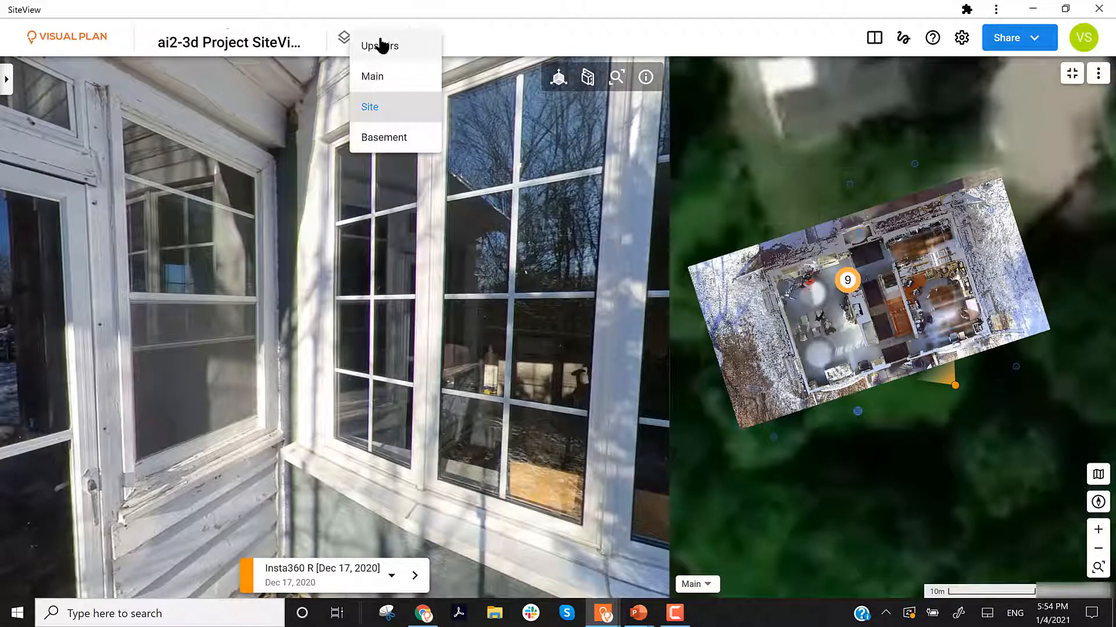
click(373, 85)
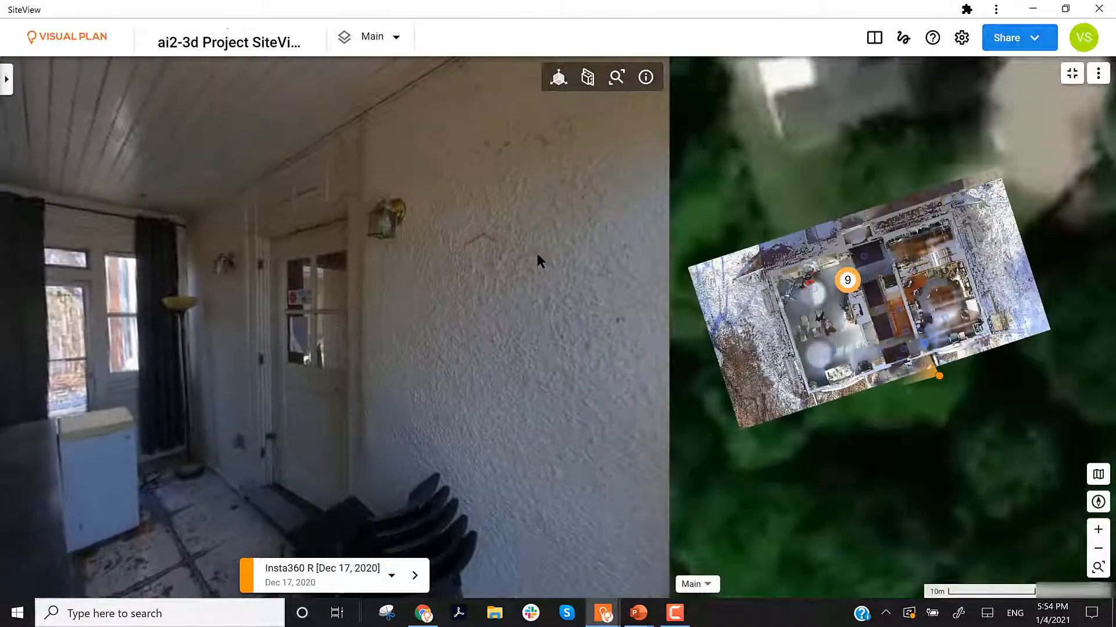
scroll(916, 307, up, 2)
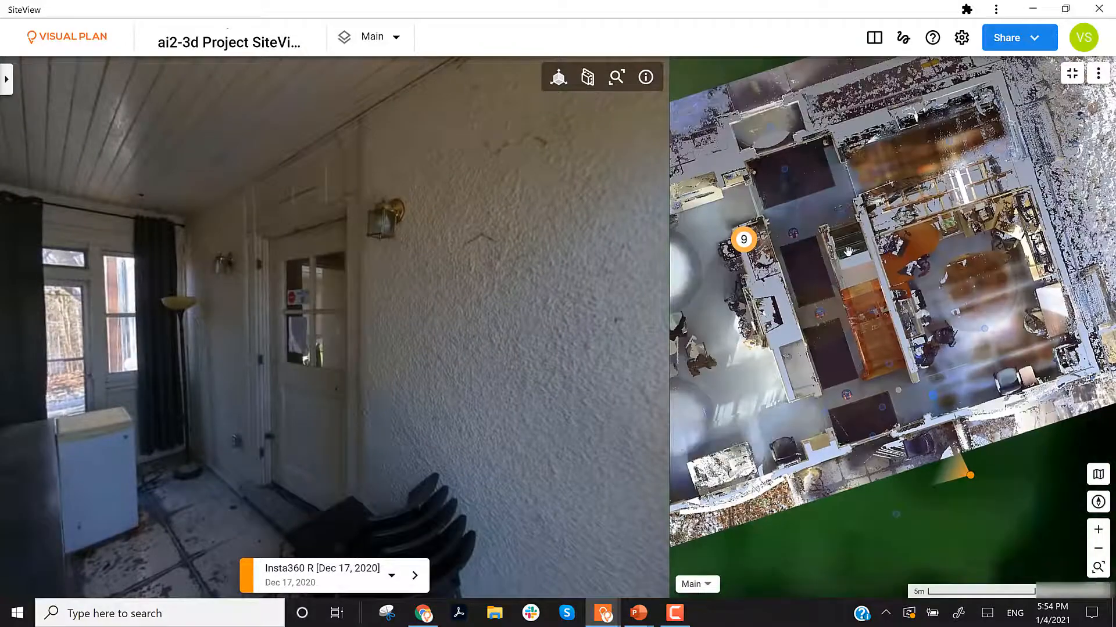
click(842, 215)
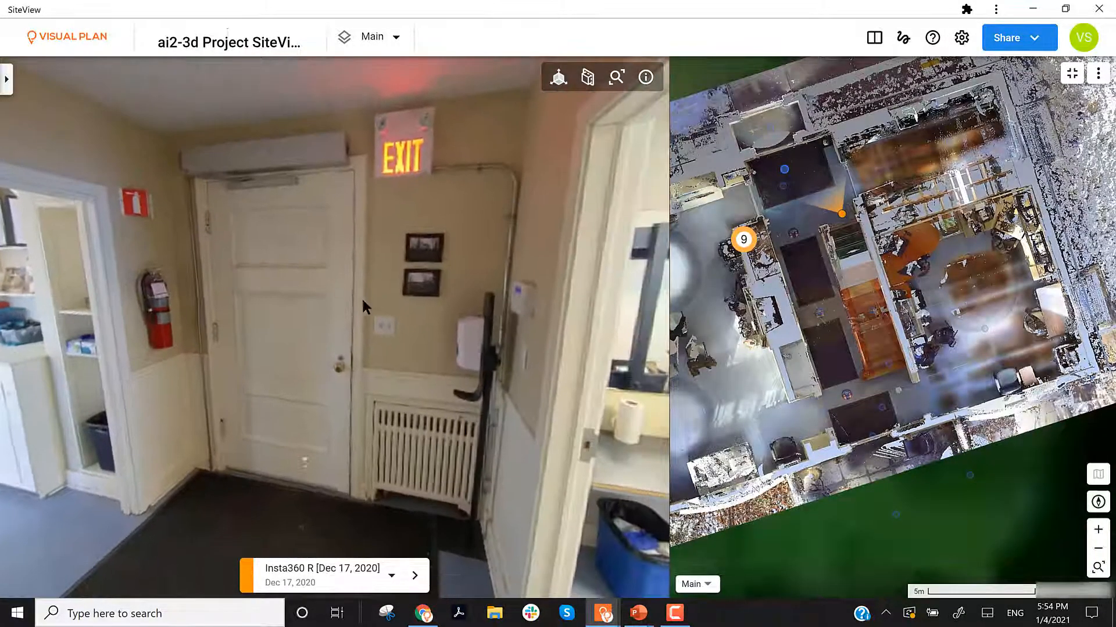
drag(381, 315, 445, 306)
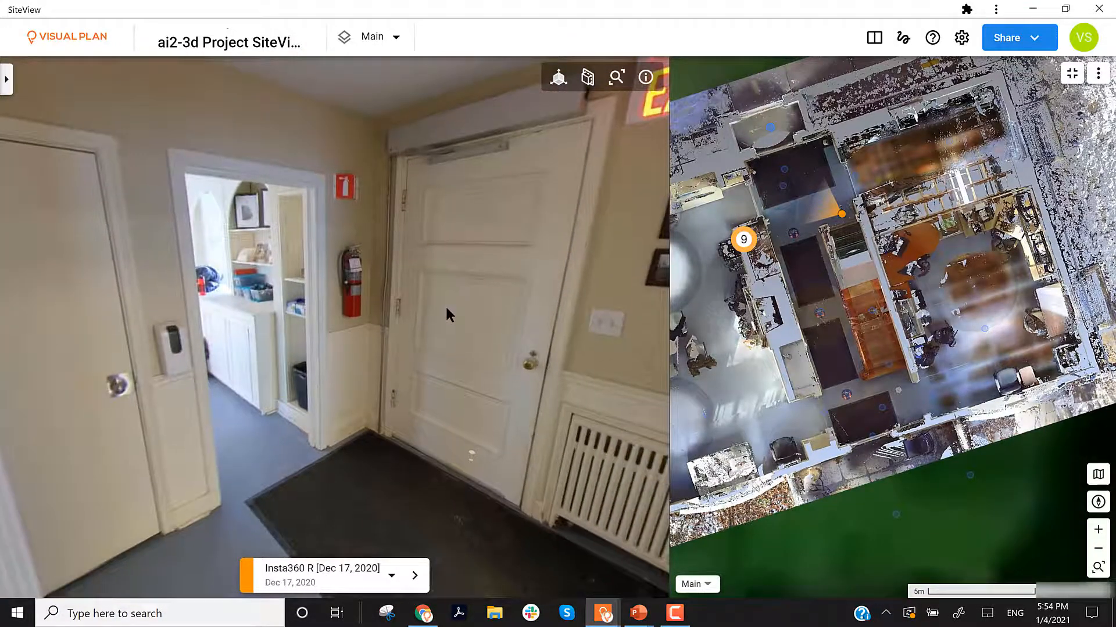
Set up a side-by-side comparison of two captures in vertical halves and minimize the floor plan.
click(874, 38)
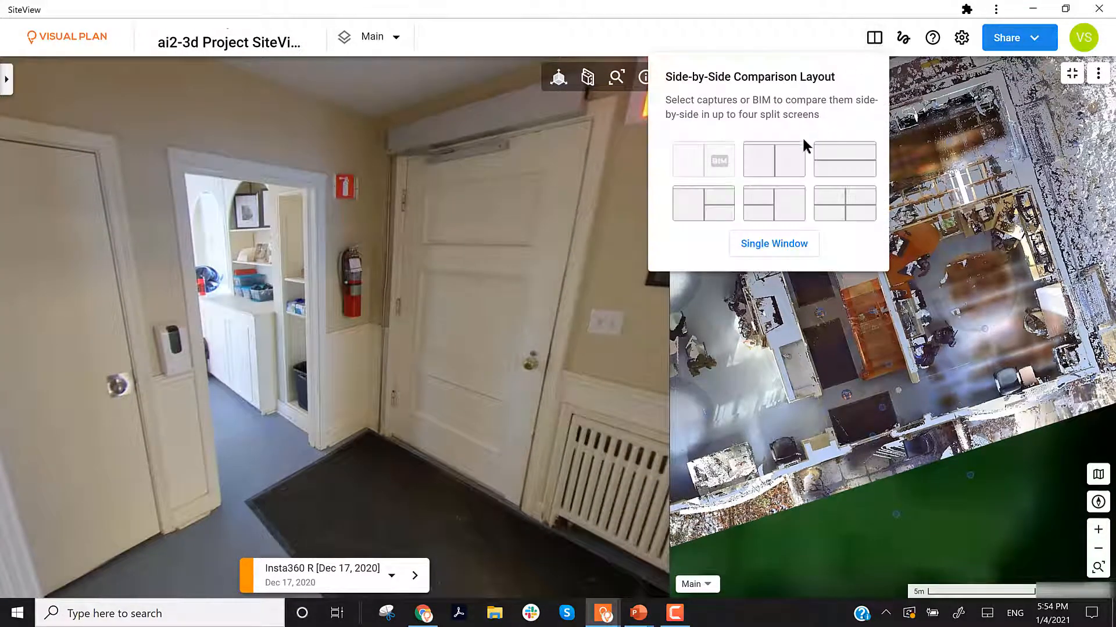
click(796, 156)
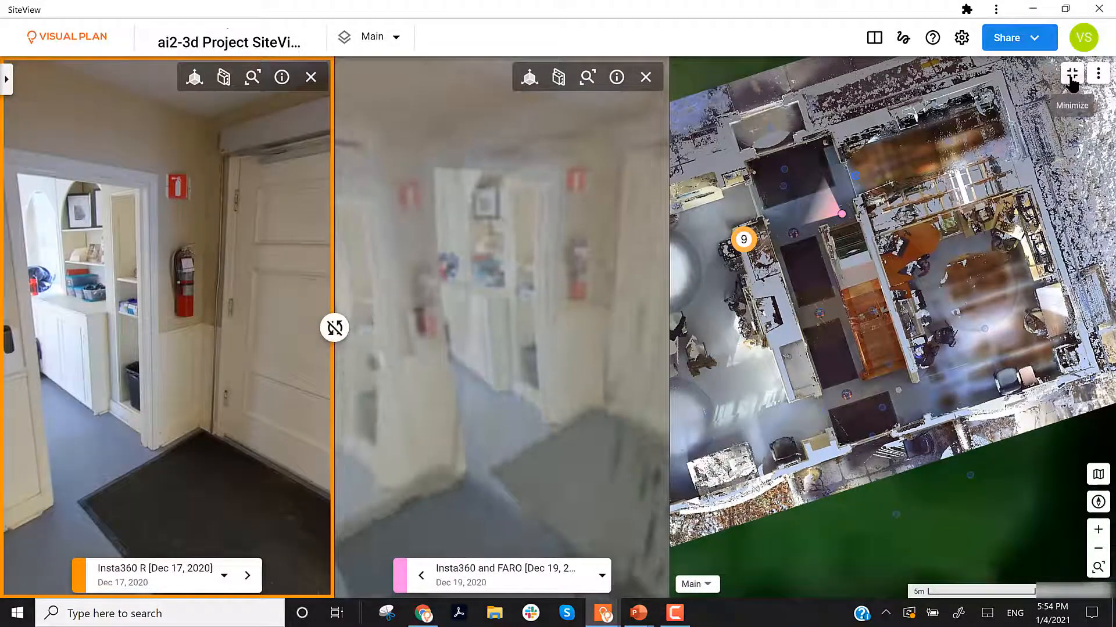
click(1072, 76)
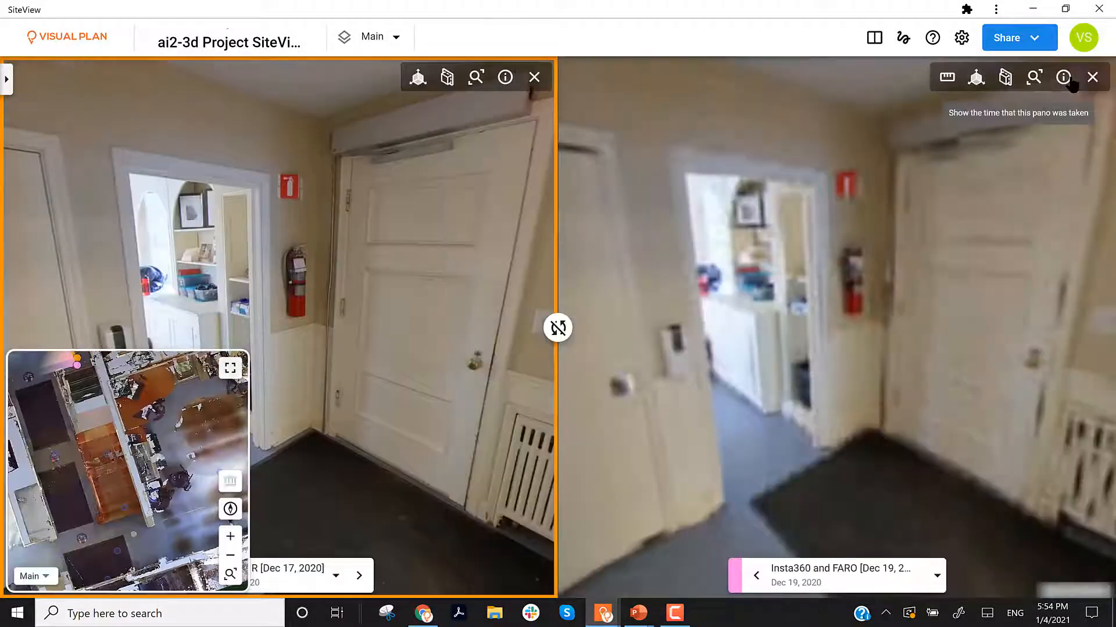
Move both synchronized captures from the hallway through the open doorway into the room with the whiteboard.
click(784, 340)
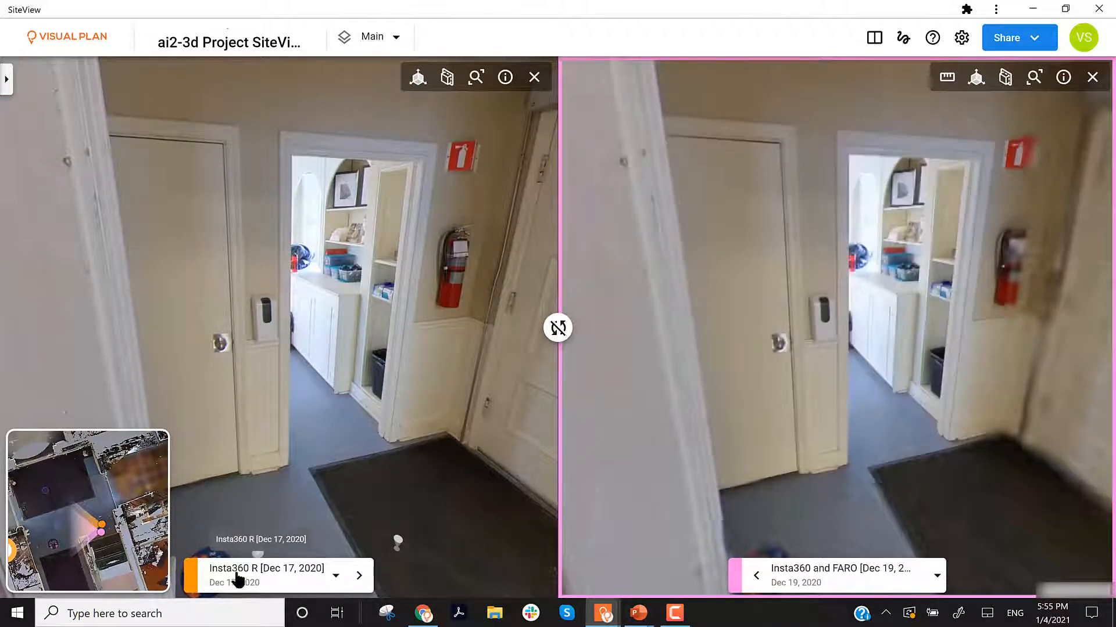
click(347, 480)
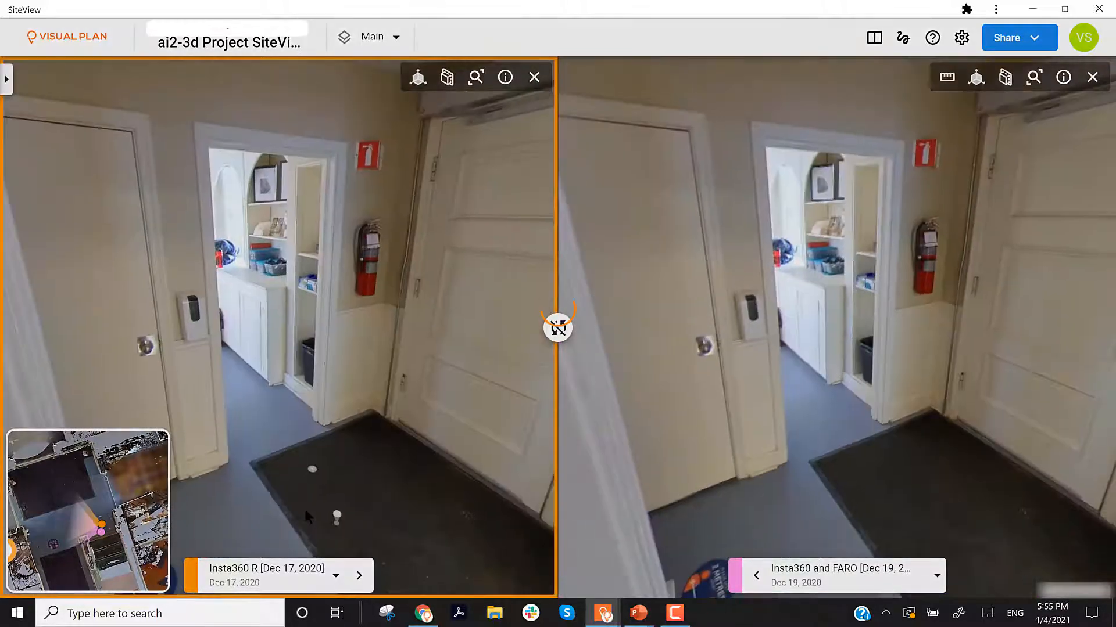
drag(349, 512, 362, 514)
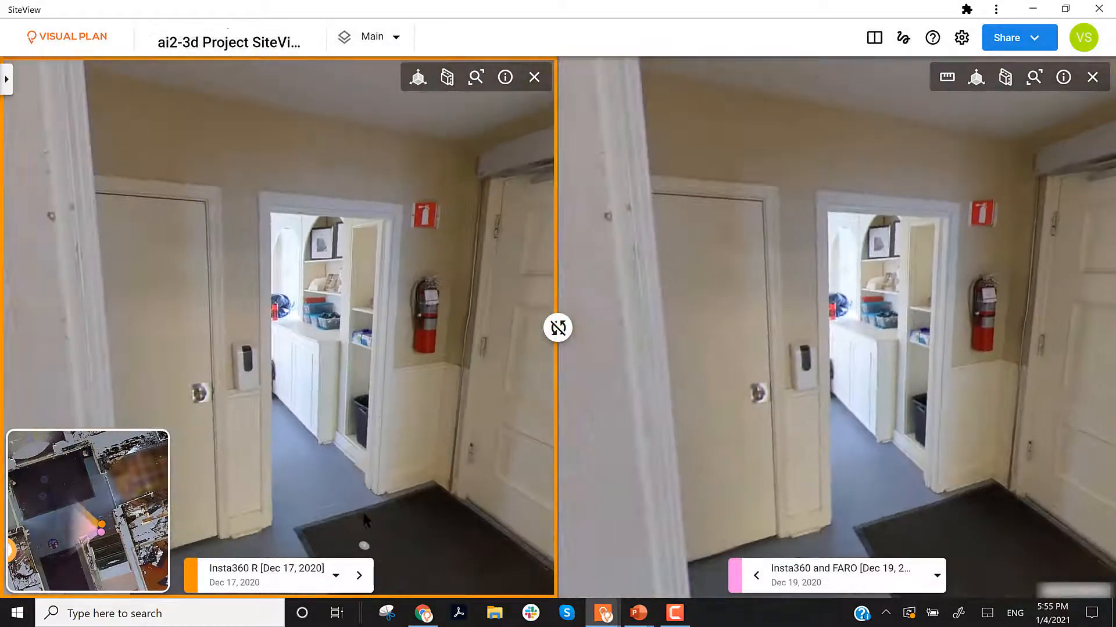
click(312, 483)
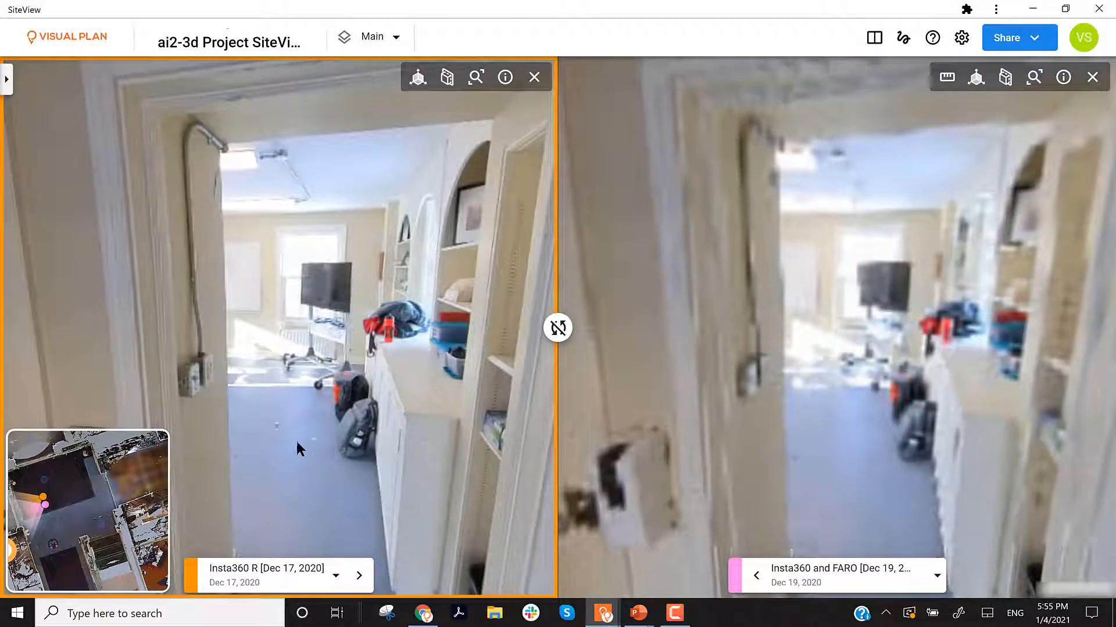
click(292, 443)
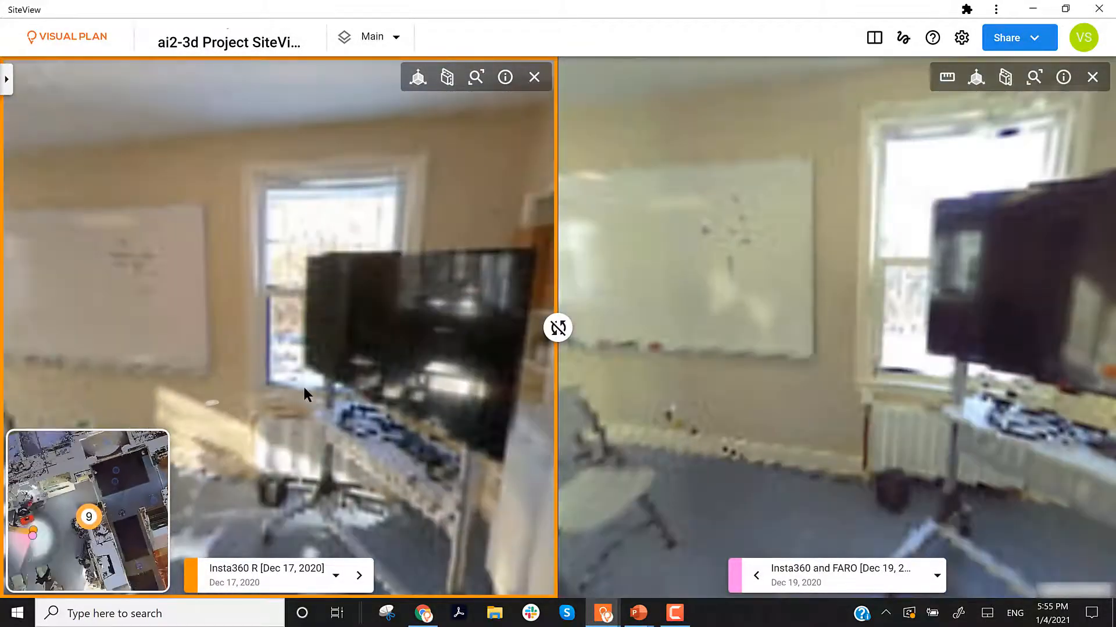
click(304, 391)
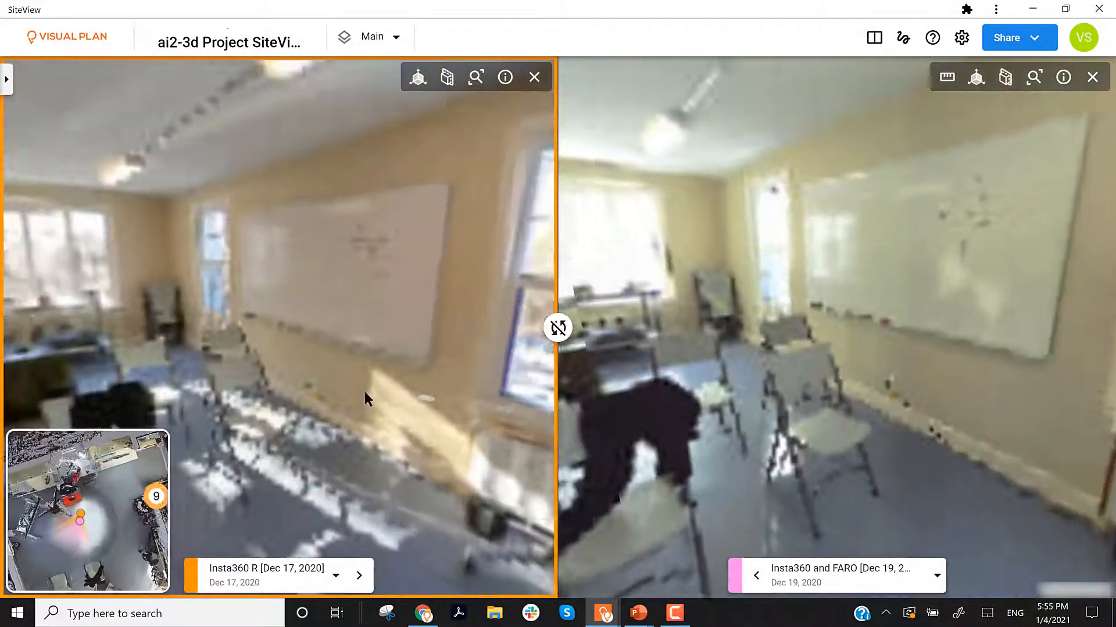
Compare the fireplace and handprint walls in both captures, and briefly check the annotations list.
drag(179, 260, 351, 285)
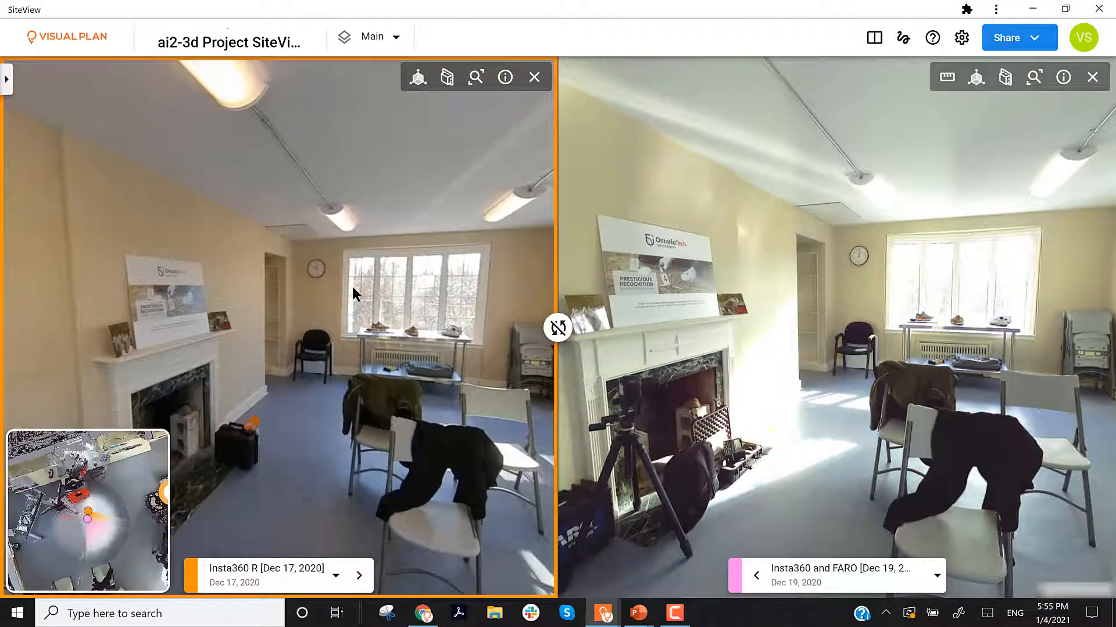
drag(154, 335, 370, 321)
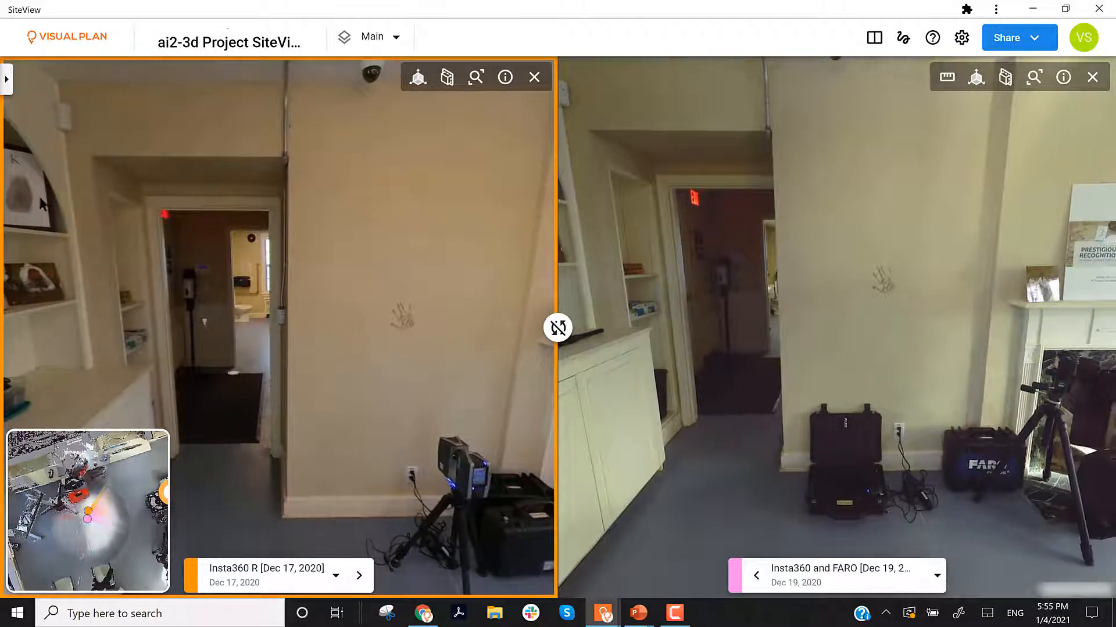
click(7, 79)
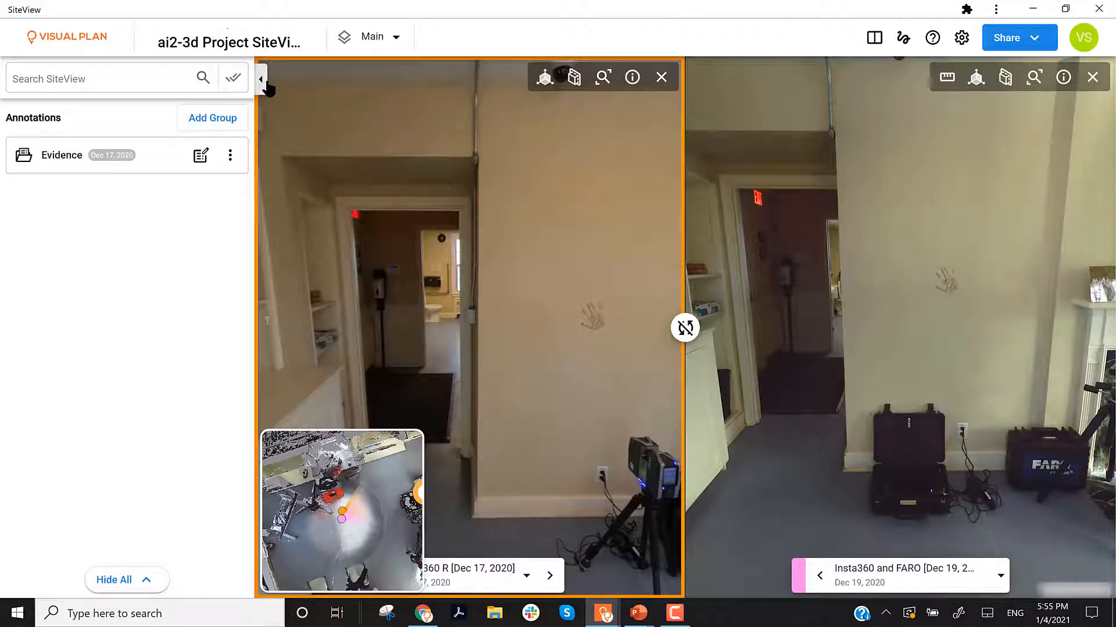
click(261, 79)
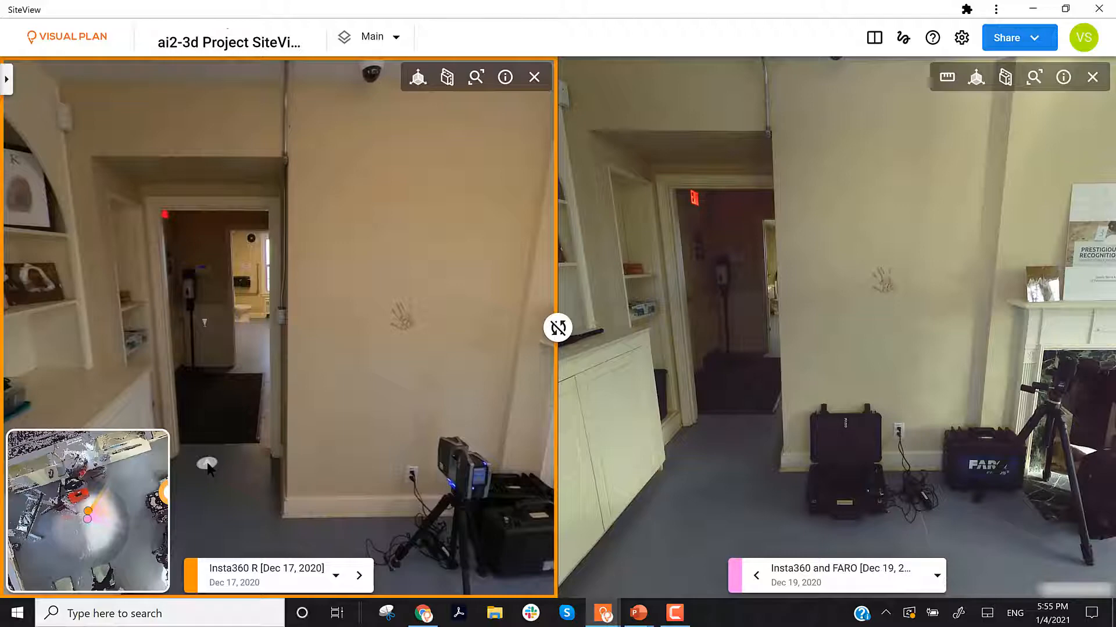
Move both captures back into the hallway and along it past the basement steps and staircase to the curtained porch.
click(316, 407)
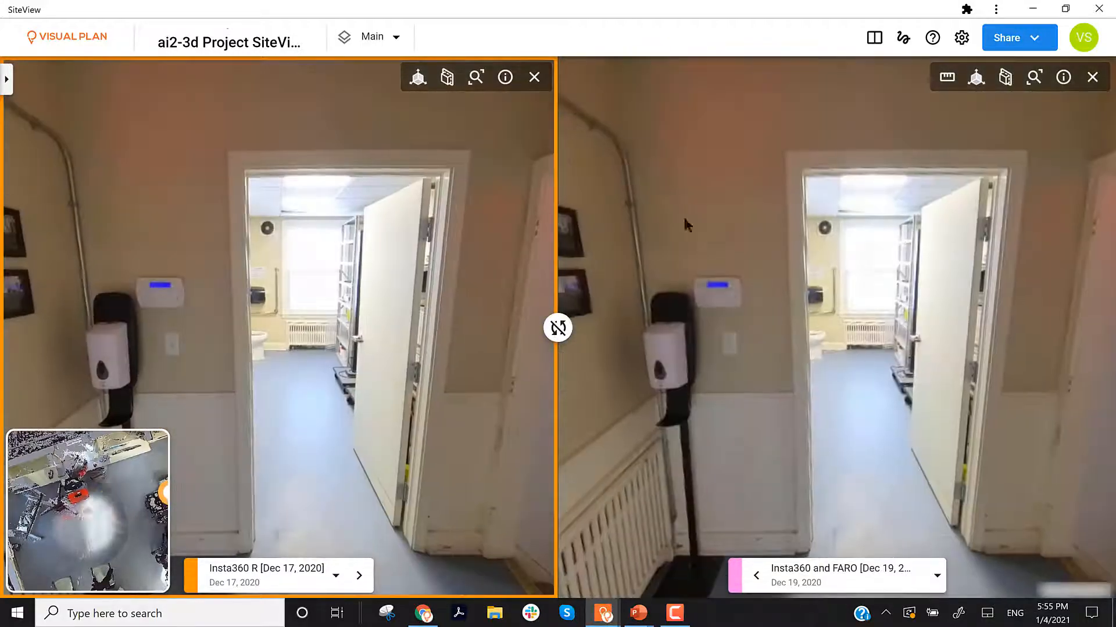
drag(372, 423, 283, 448)
drag(424, 468, 264, 458)
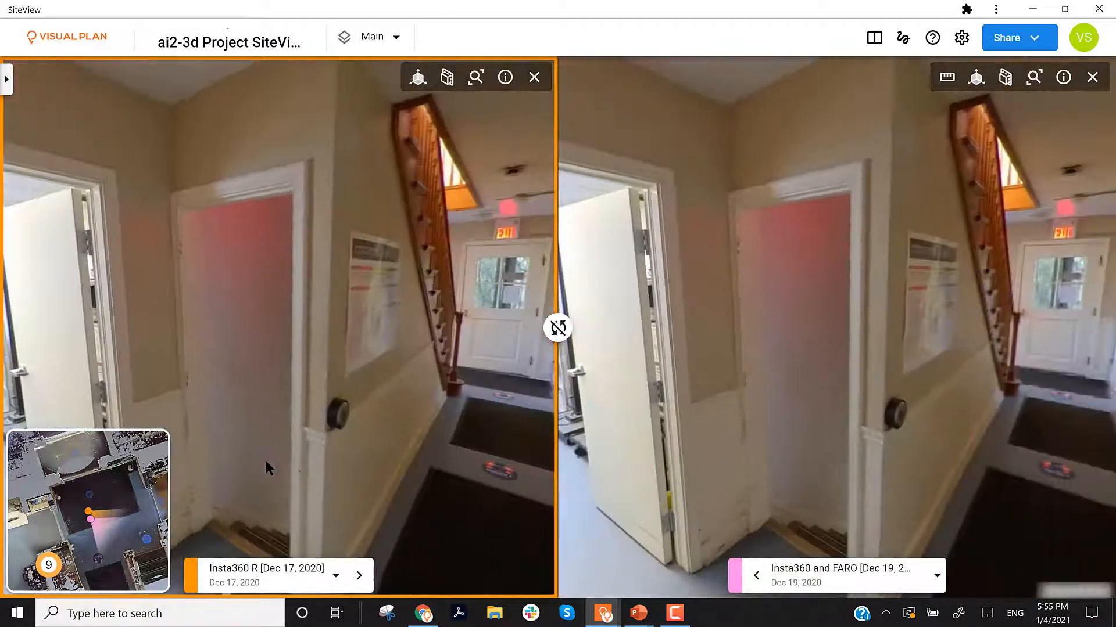
click(416, 476)
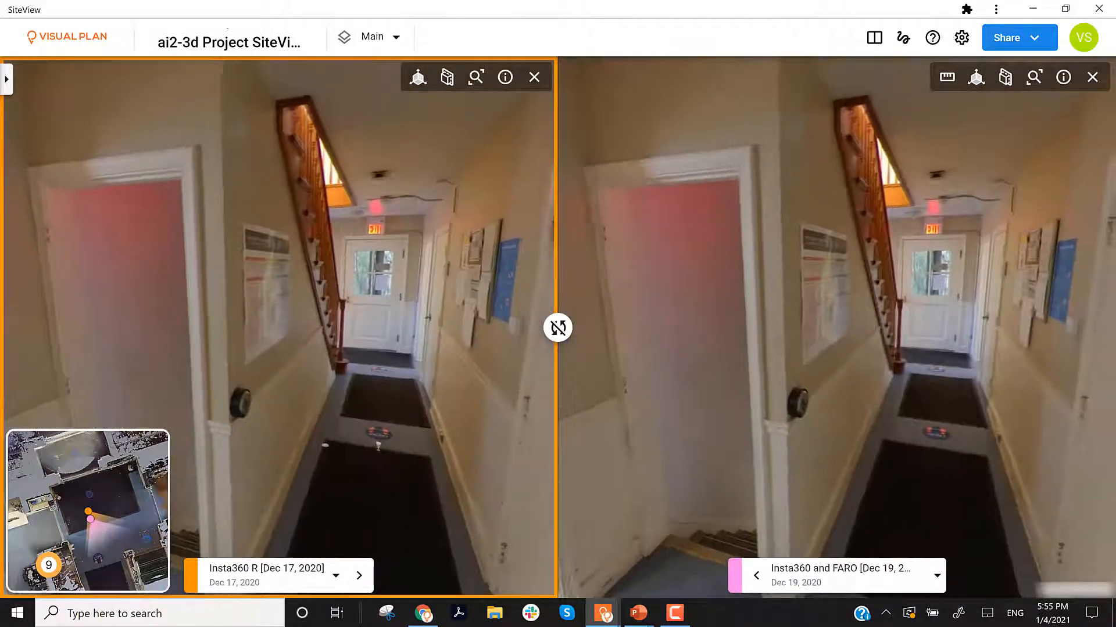
click(378, 413)
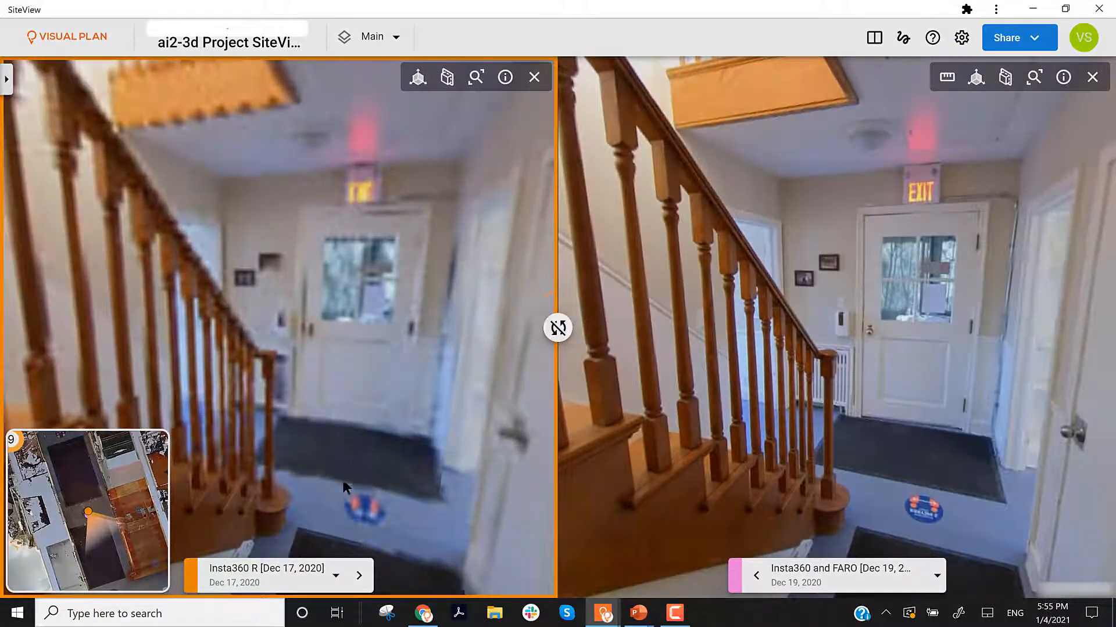
click(313, 404)
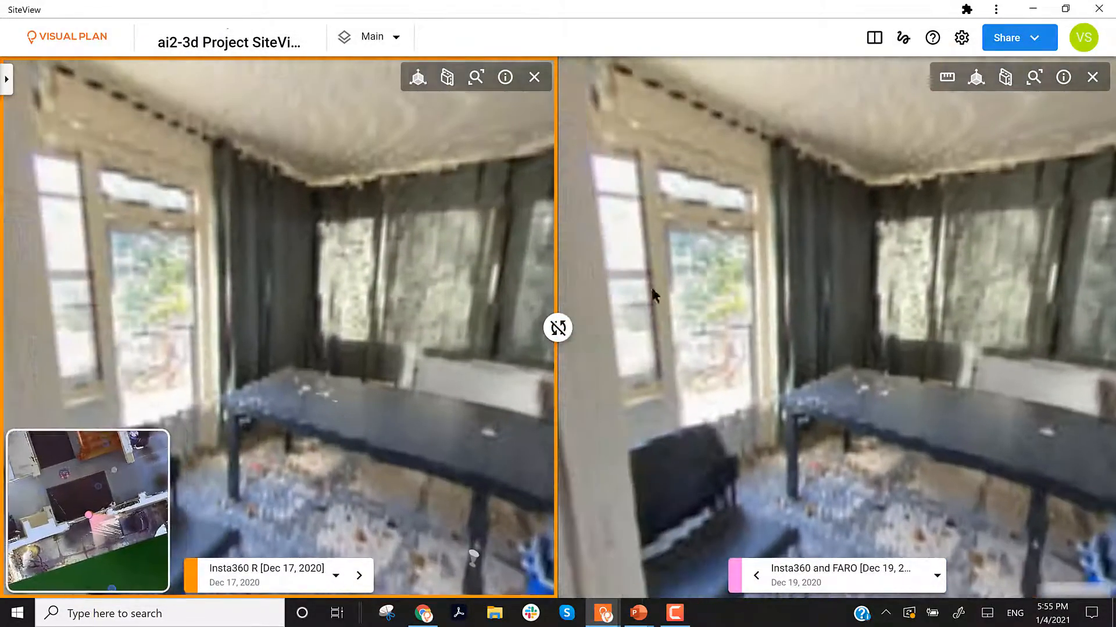
Close the Dec 19, 2020 capture to return to a single view and go past the staircase into the office.
click(1092, 76)
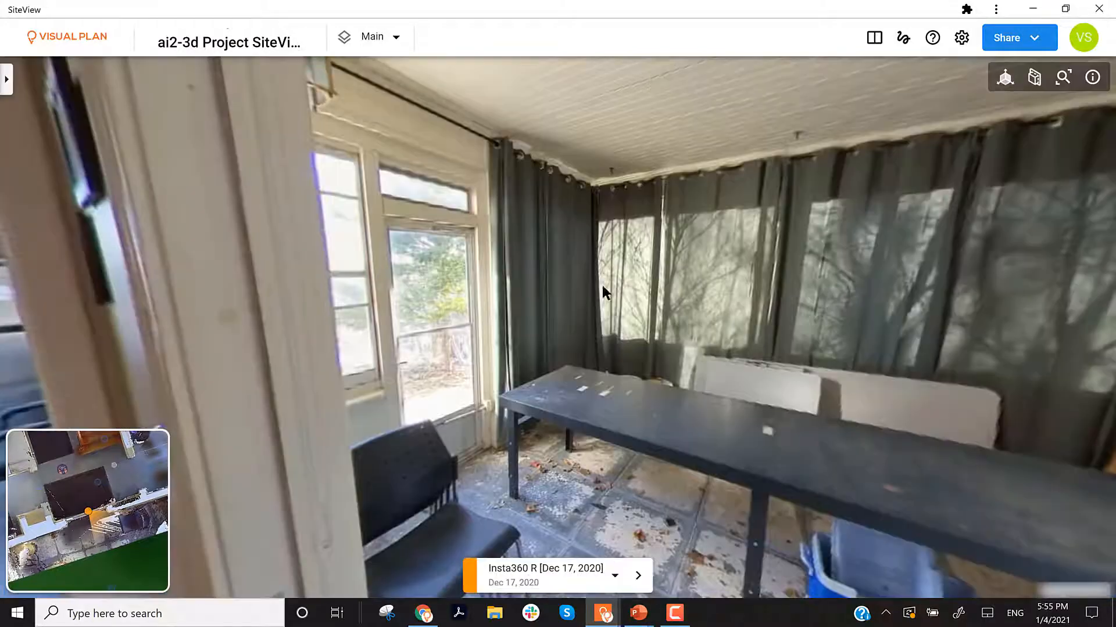
drag(290, 380, 838, 376)
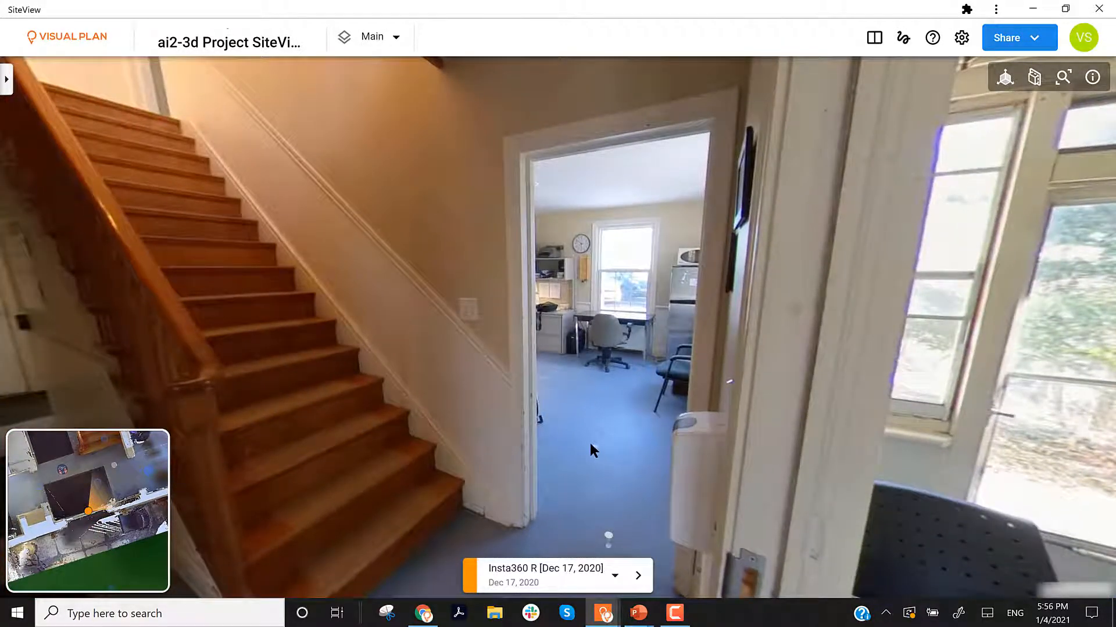
click(594, 441)
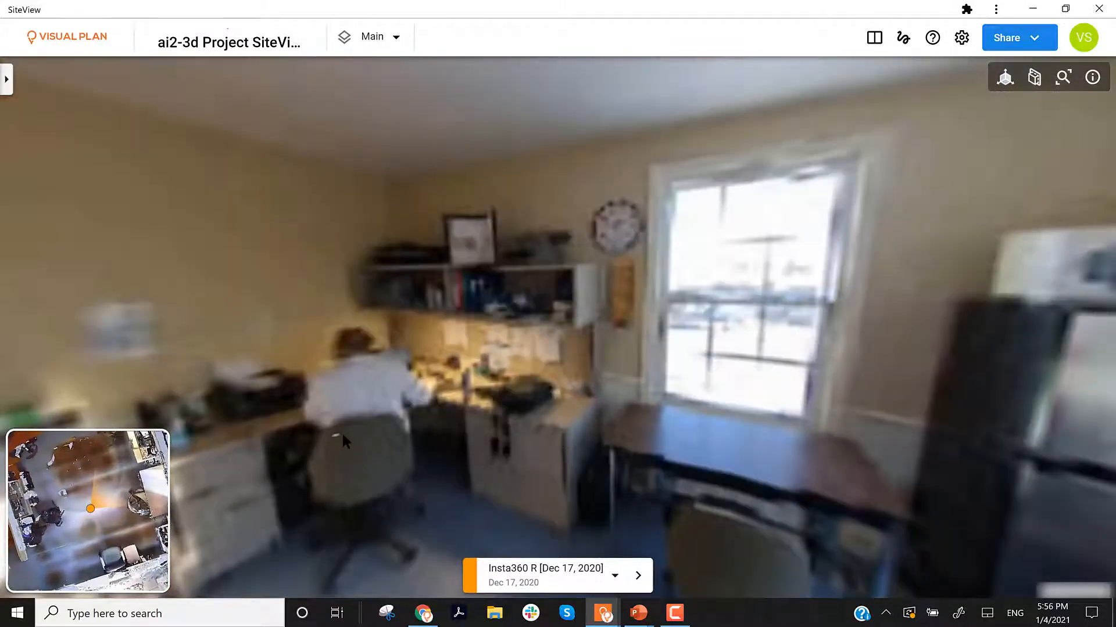
drag(343, 436, 528, 433)
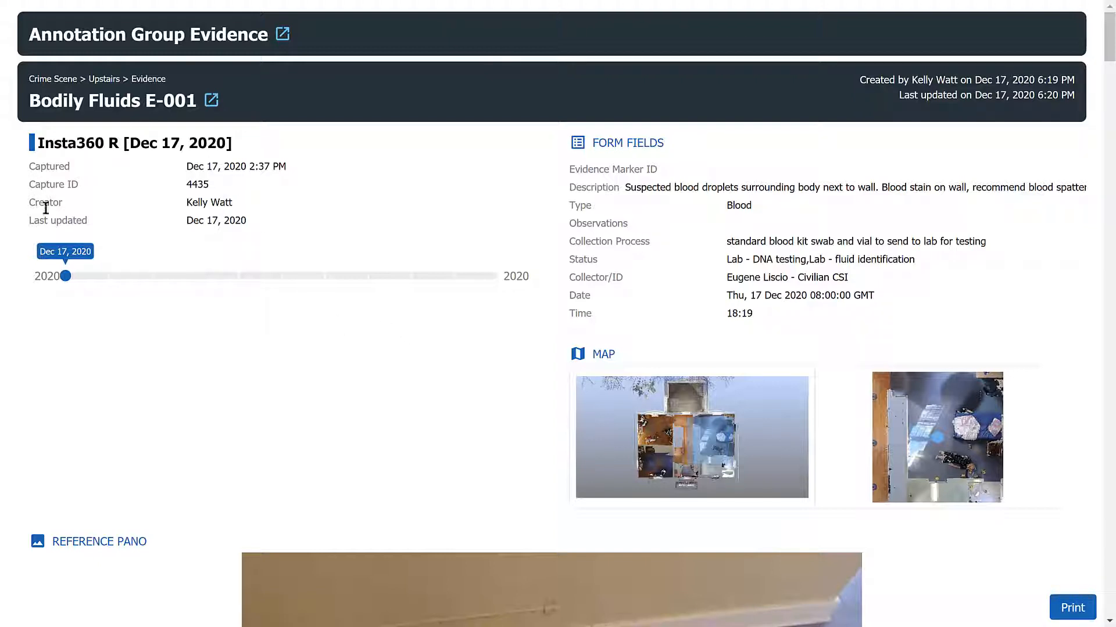
Highlight the capture details and form fields of Bodily Fluids E-001 in the Evidence annotation group report.
drag(202, 207, 259, 246)
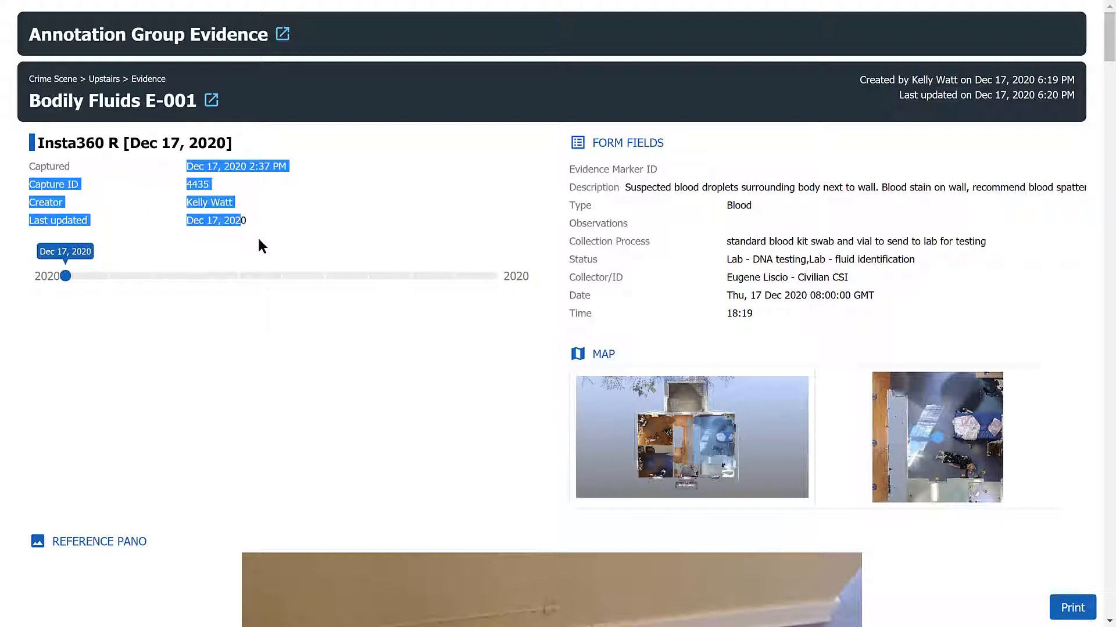
click(101, 141)
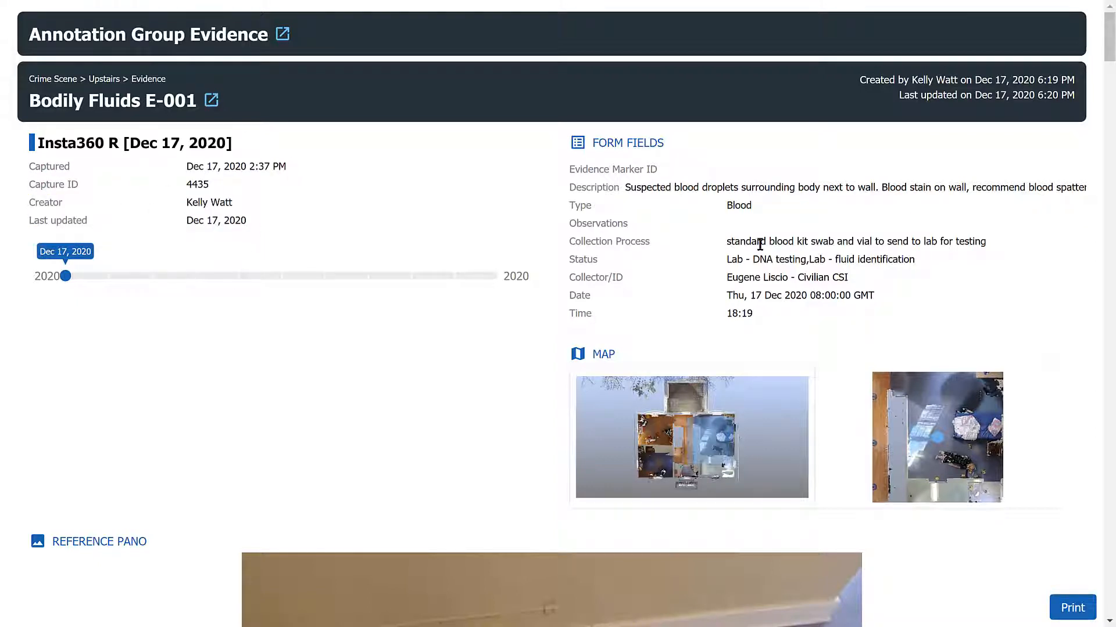
drag(566, 165, 783, 312)
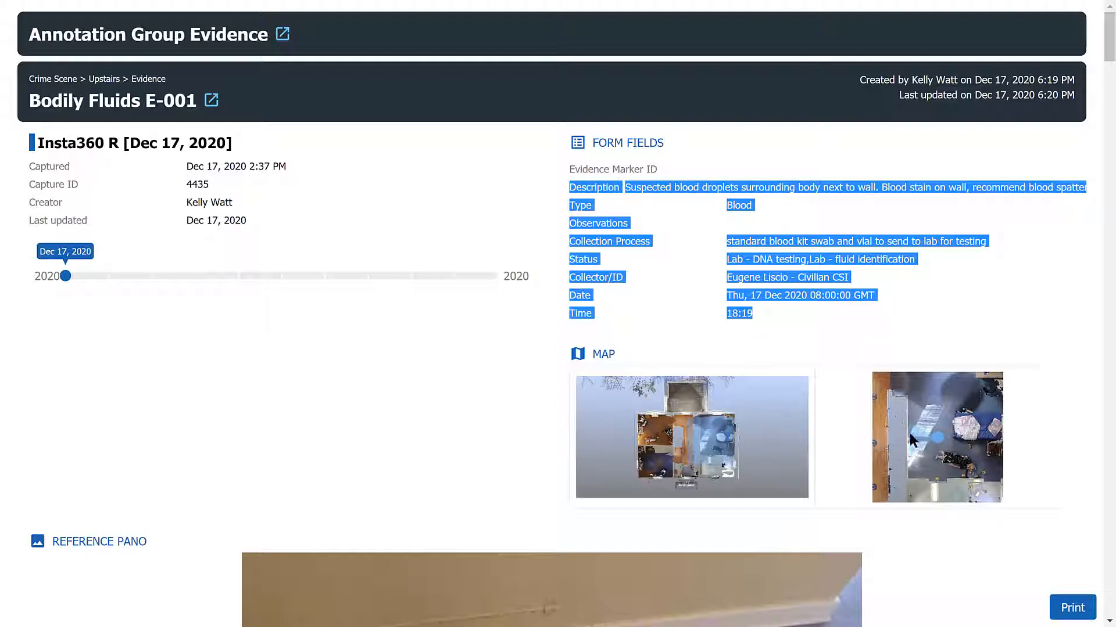
Review the report's map and reference pano for Bodily Fluids E-001, and continue through the entries to Bodily Fluids E-003.
scroll(350, 442, down, 4)
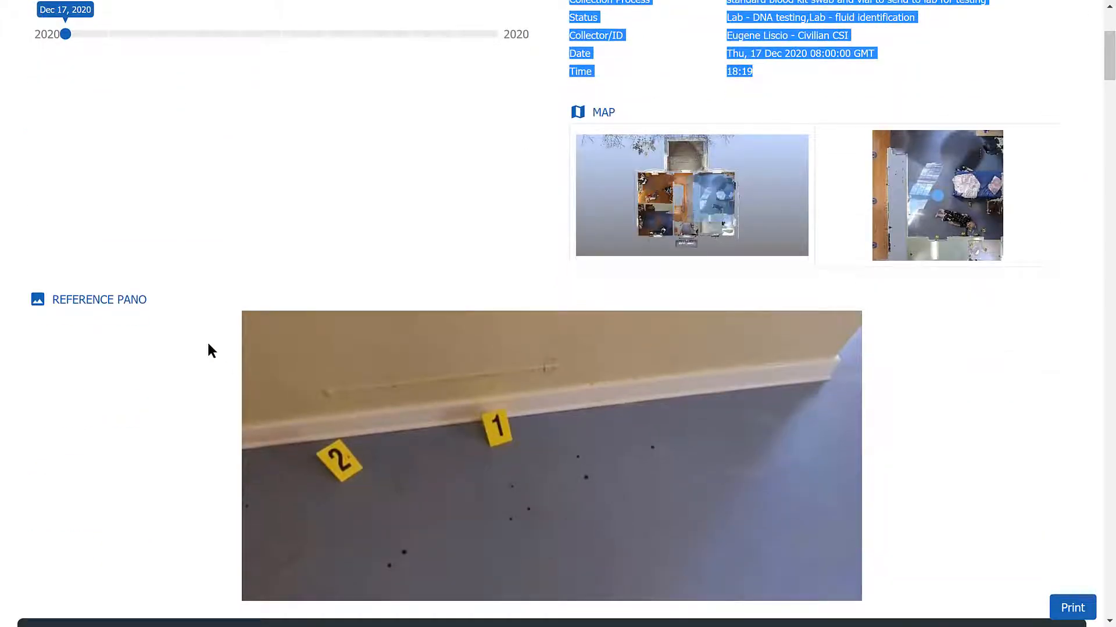
scroll(208, 344, up, 4)
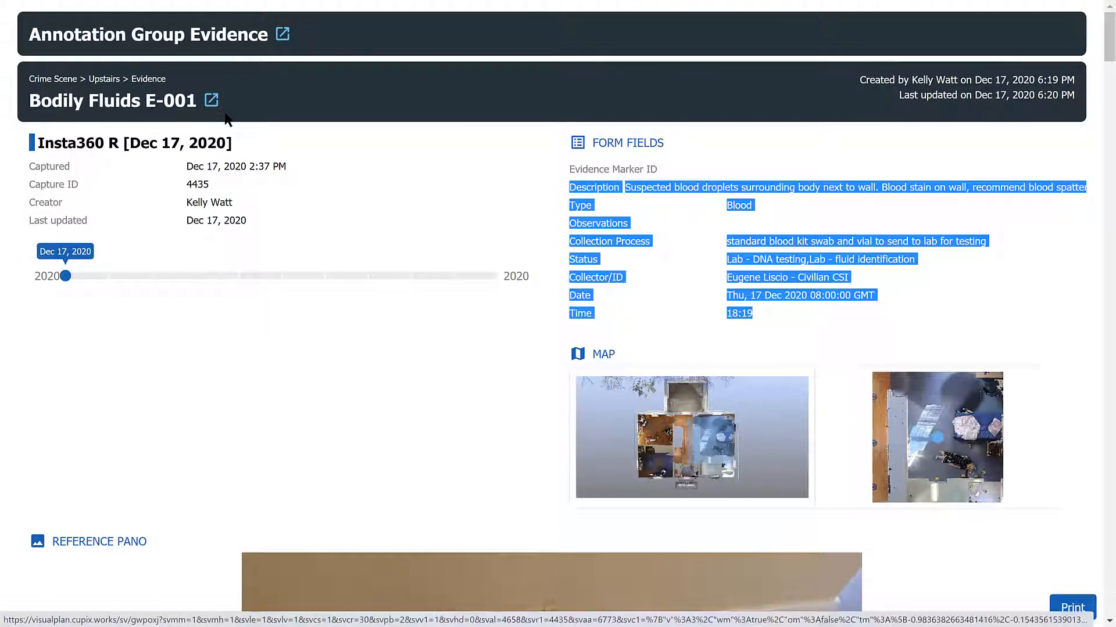
scroll(381, 390, down, 5)
scroll(375, 383, down, 12)
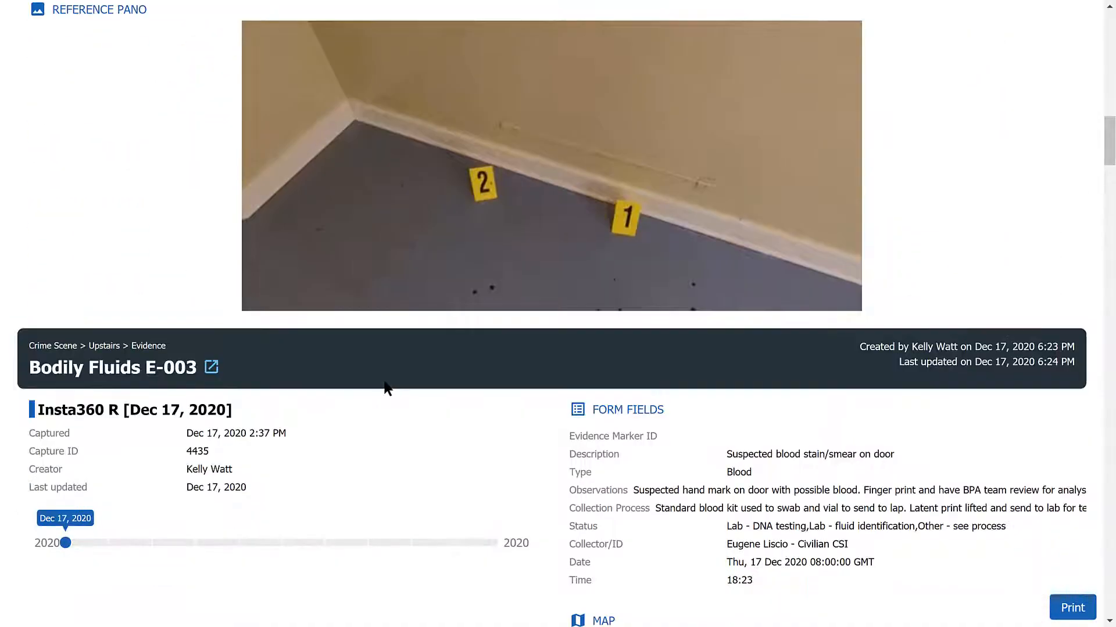
Review the form fields, maps and reference panos of the Bodily Fluids entries from E-003 through E-009 in the report.
scroll(391, 409, down, 4)
scroll(441, 436, down, 8)
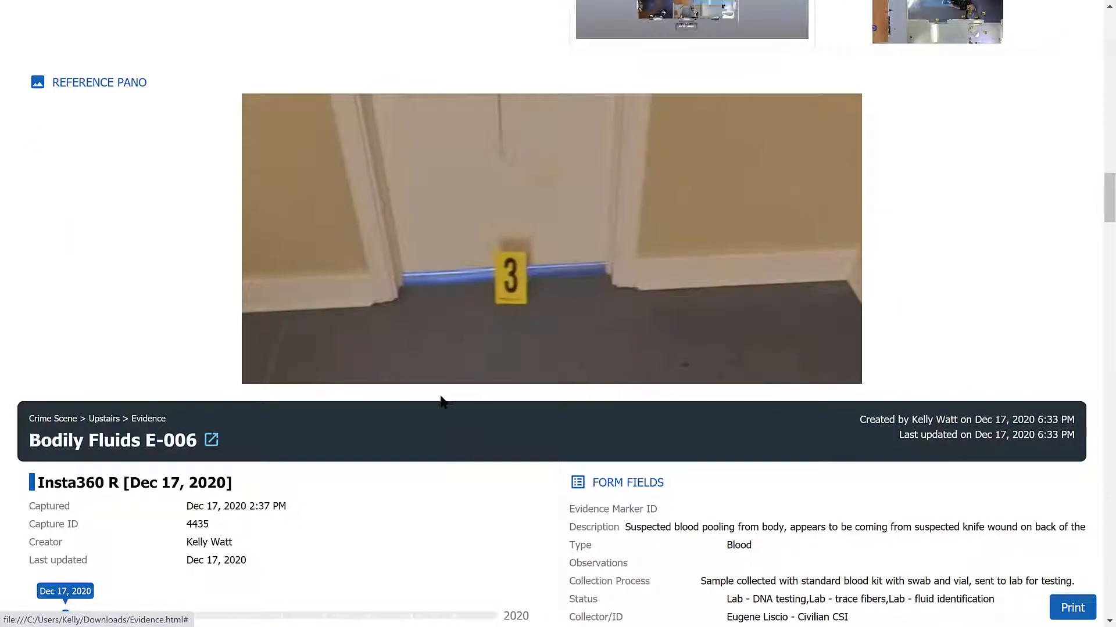
scroll(443, 401, down, 11)
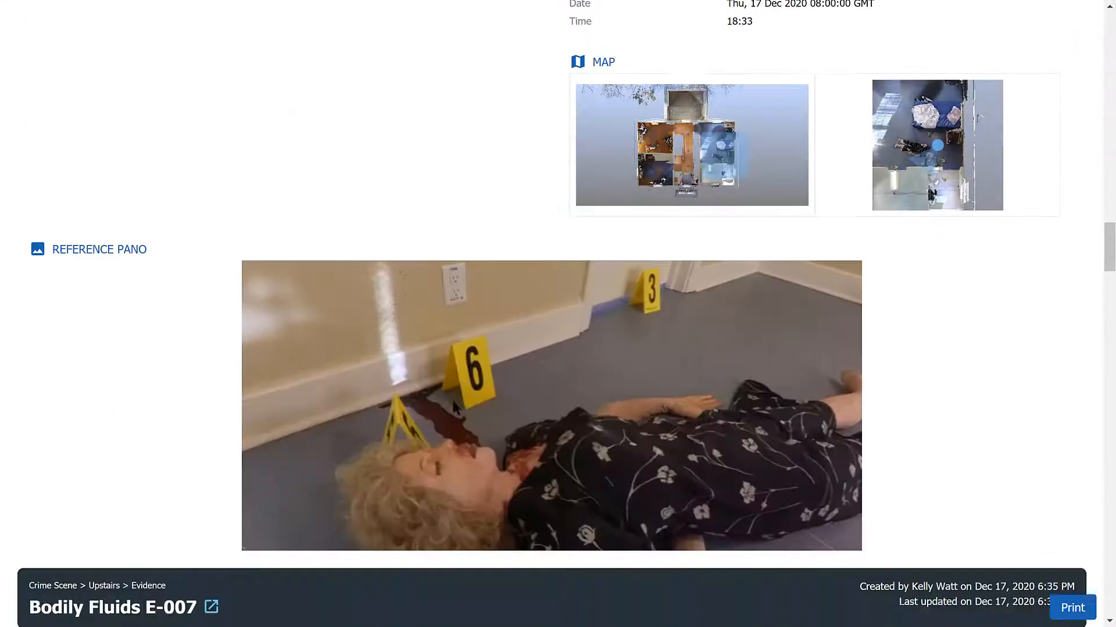
scroll(453, 406, down, 16)
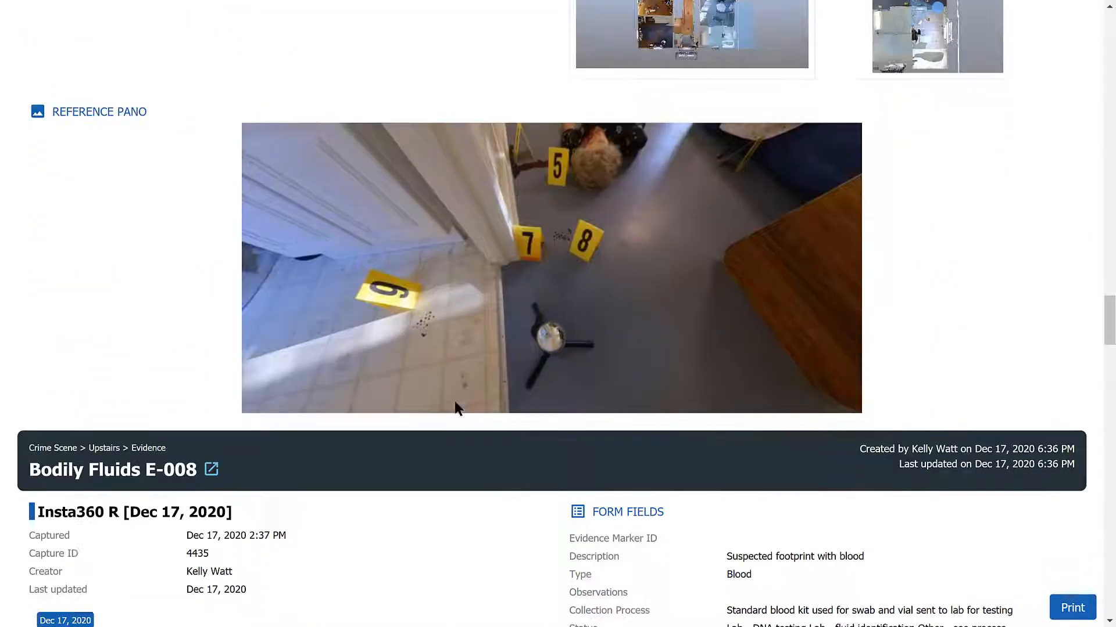
scroll(455, 407, down, 17)
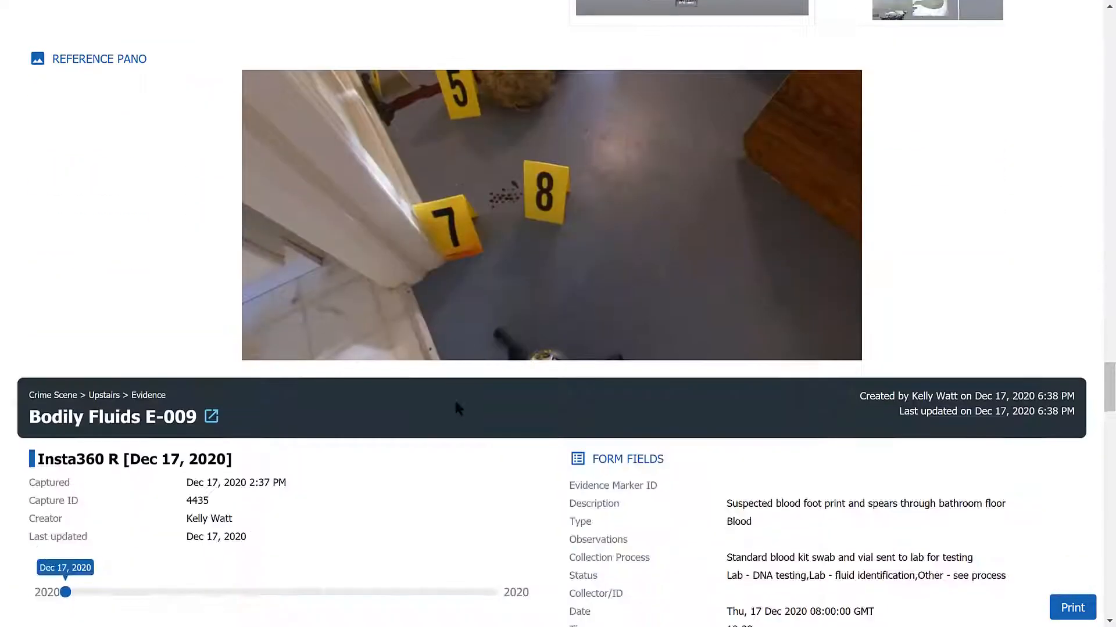
scroll(457, 407, down, 8)
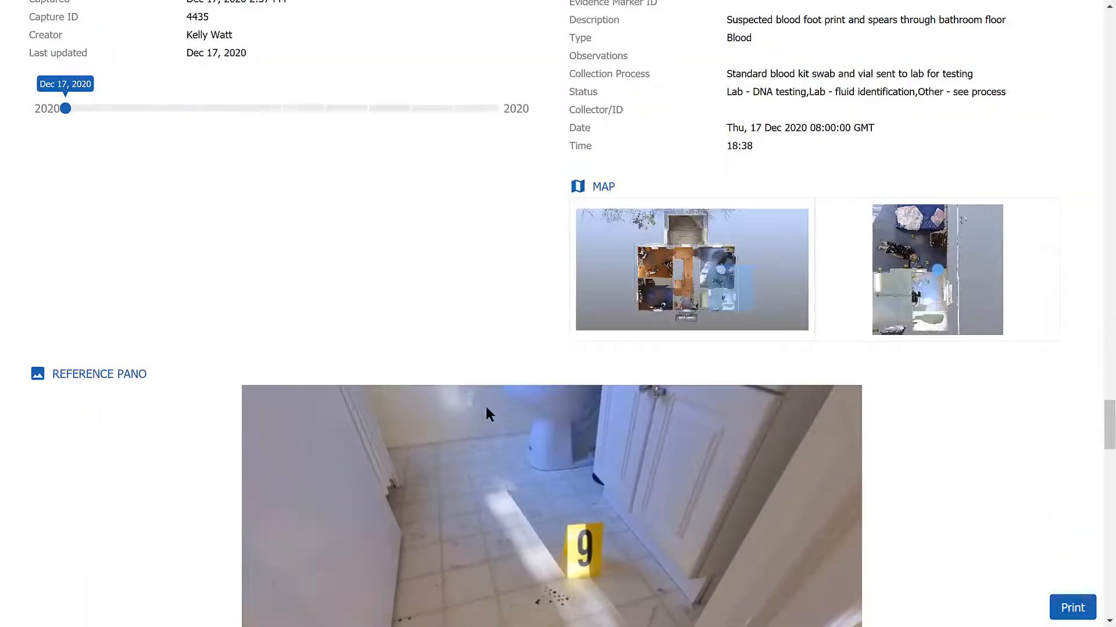
Review the Body E-005 and Weapon E-004 entries through the marked-up E-004 image, and return to the Bodily Fluids E-001 entry.
scroll(491, 403, down, 7)
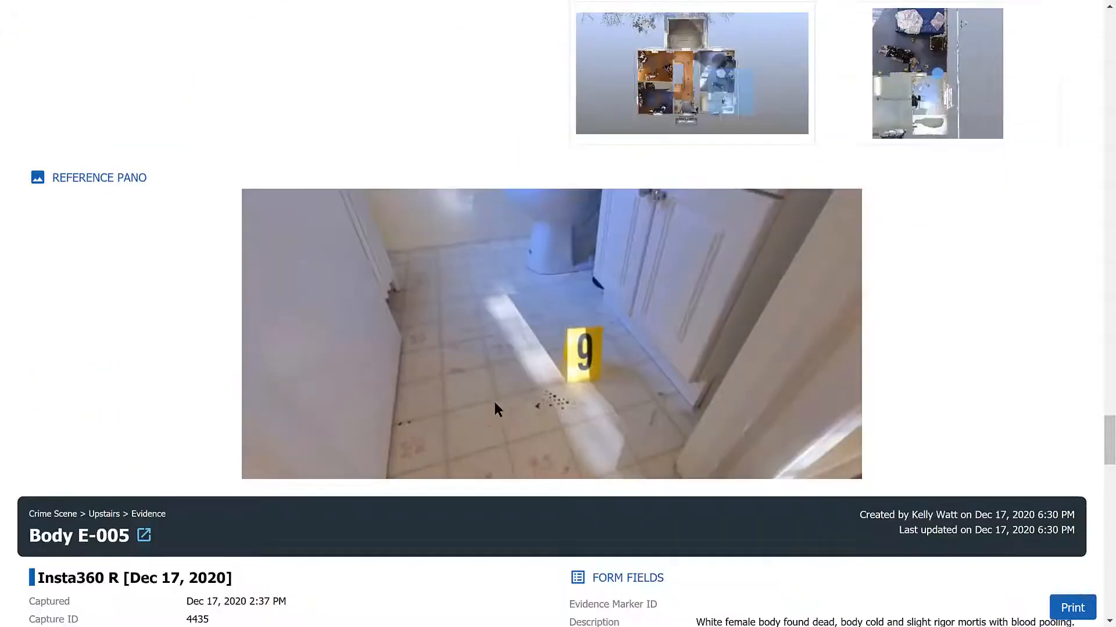
scroll(497, 406, down, 10)
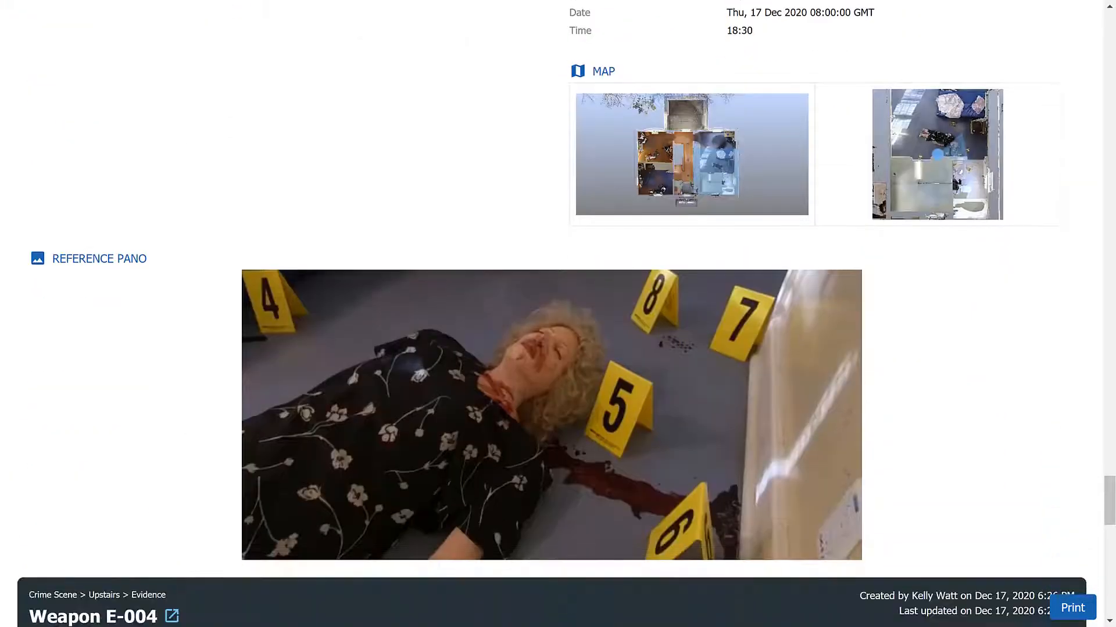
scroll(501, 401, down, 12)
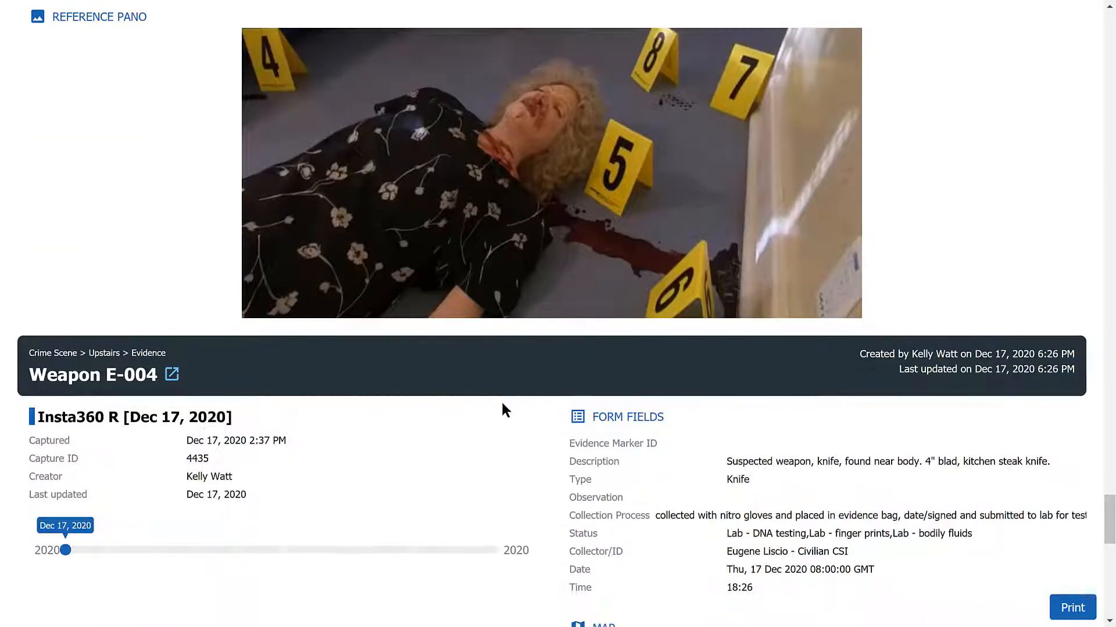
scroll(504, 409, down, 7)
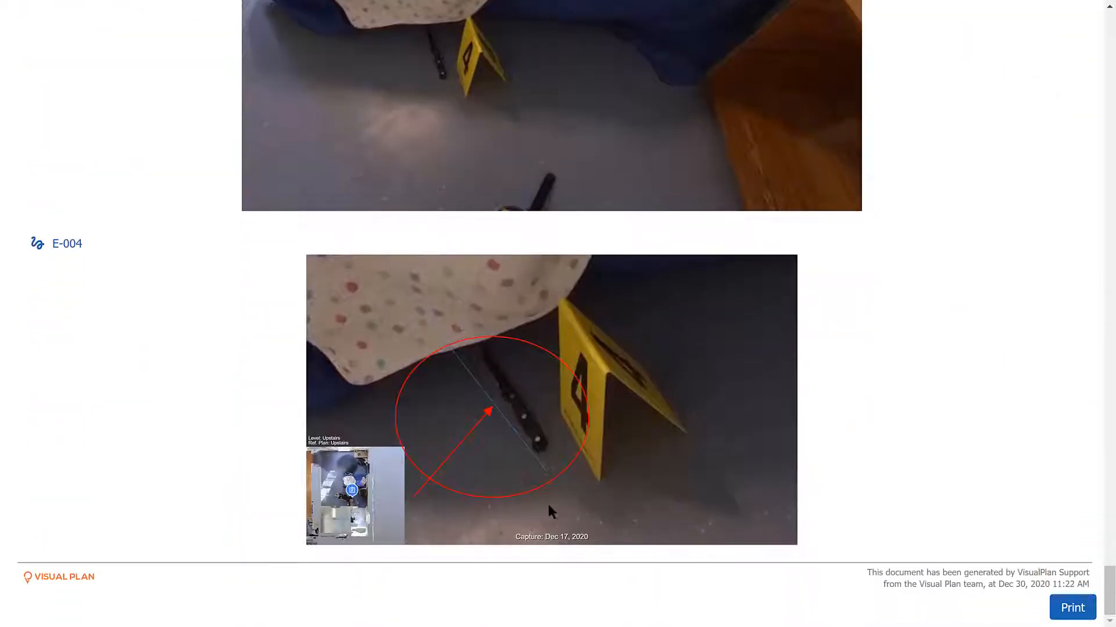
scroll(835, 403, up, 20)
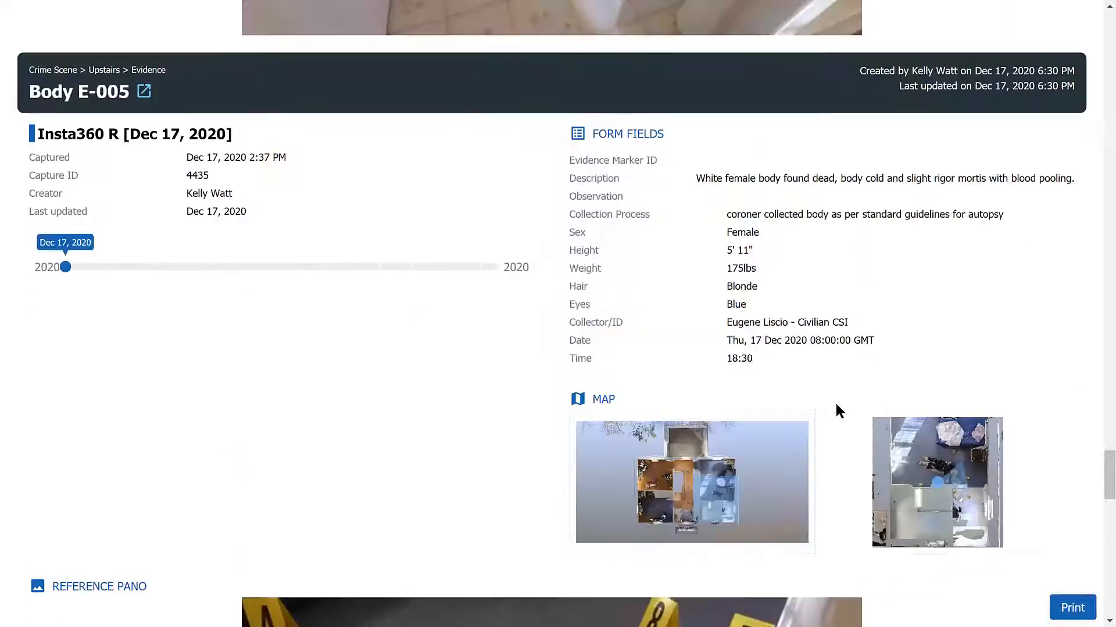
scroll(835, 407, up, 20)
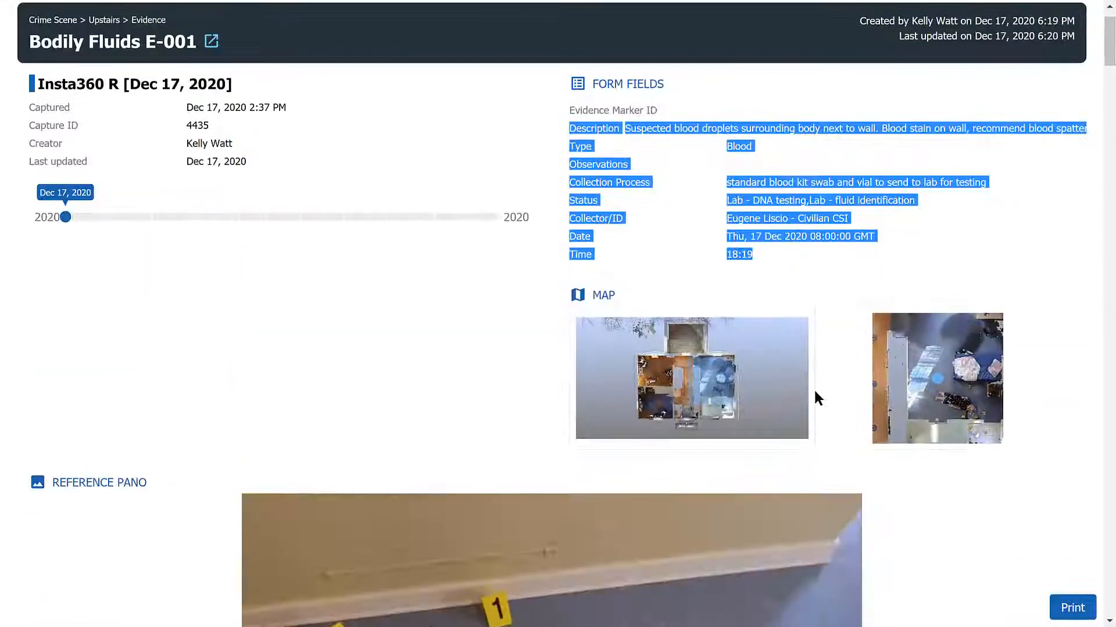